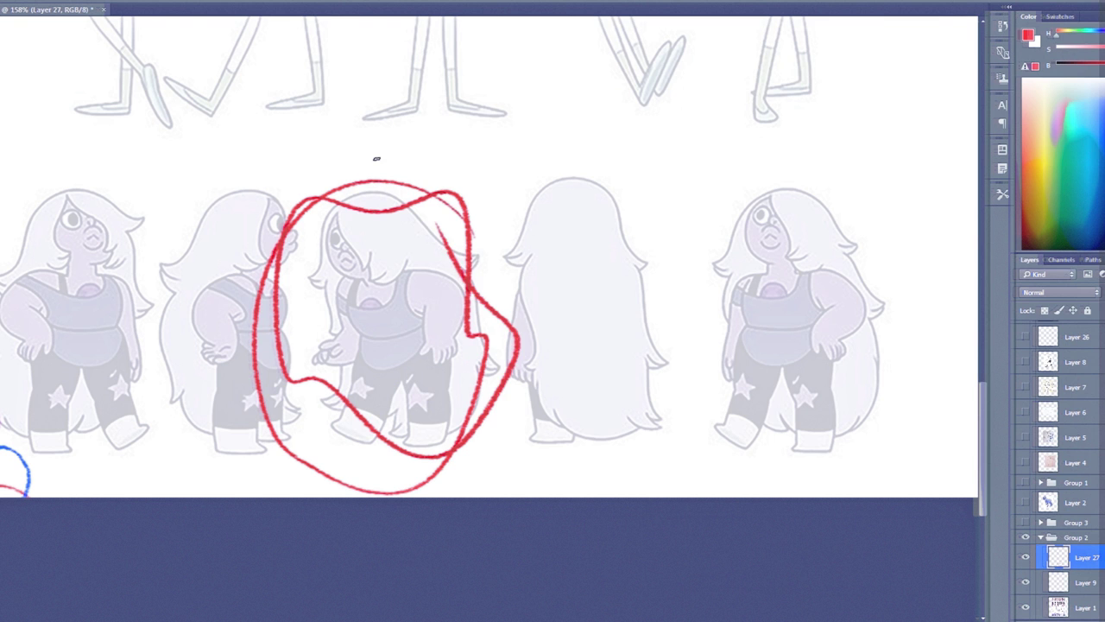
# Undo the large red loops drawn around the middle long-haired character in the bottom row.
pyautogui.hotkey('ctrl', 'alt', 'z')
pyautogui.hotkey('ctrl', 'alt', 'z')
pyautogui.hotkey('ctrl', 'alt', 'z')
# Try loose red strokes over the middle long-haired character's chest, hips and legs.
pyautogui.moveTo(349, 280)
pyautogui.mouseDown()
pyautogui.moveTo(368, 308)
pyautogui.moveTo(399, 274)
pyautogui.moveTo(385, 302)
pyautogui.mouseUp()
pyautogui.hotkey('ctrl', 'z')
pyautogui.hotkey('ctrl', 'z')
pyautogui.moveTo(359, 347)
pyautogui.mouseDown()
pyautogui.moveTo(402, 364)
pyautogui.moveTo(428, 330)
pyautogui.mouseUp()
pyautogui.hotkey('ctrl', 'z')
pyautogui.moveTo(436, 397)
pyautogui.mouseDown()
pyautogui.moveTo(323, 482)
pyautogui.moveTo(167, 402)
pyautogui.mouseUp()
pyautogui.hotkey('ctrl', 'z')
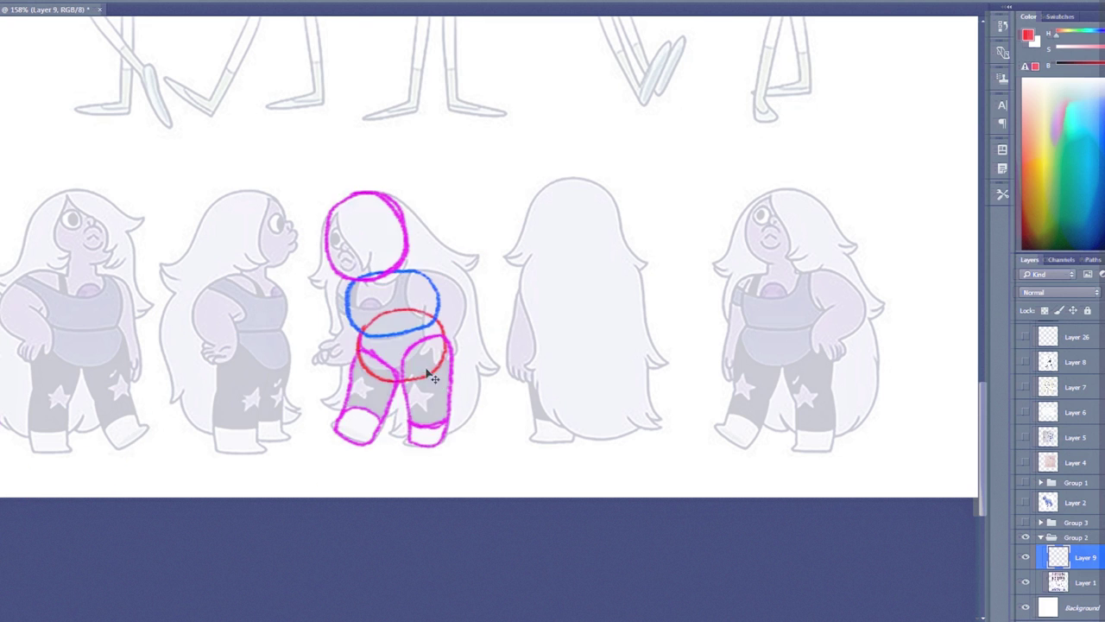
# Try red strokes around the hip circle and waist of the long-haired character that carries the coloured construction shapes.
pyautogui.moveTo(363, 329); pyautogui.dragTo(439, 311)
pyautogui.hotkey('ctrl', 'z')
pyautogui.moveTo(362, 335); pyautogui.dragTo(427, 328)
pyautogui.hotkey('ctrl', 'z')
pyautogui.moveTo(423, 289); pyautogui.dragTo(405, 326)
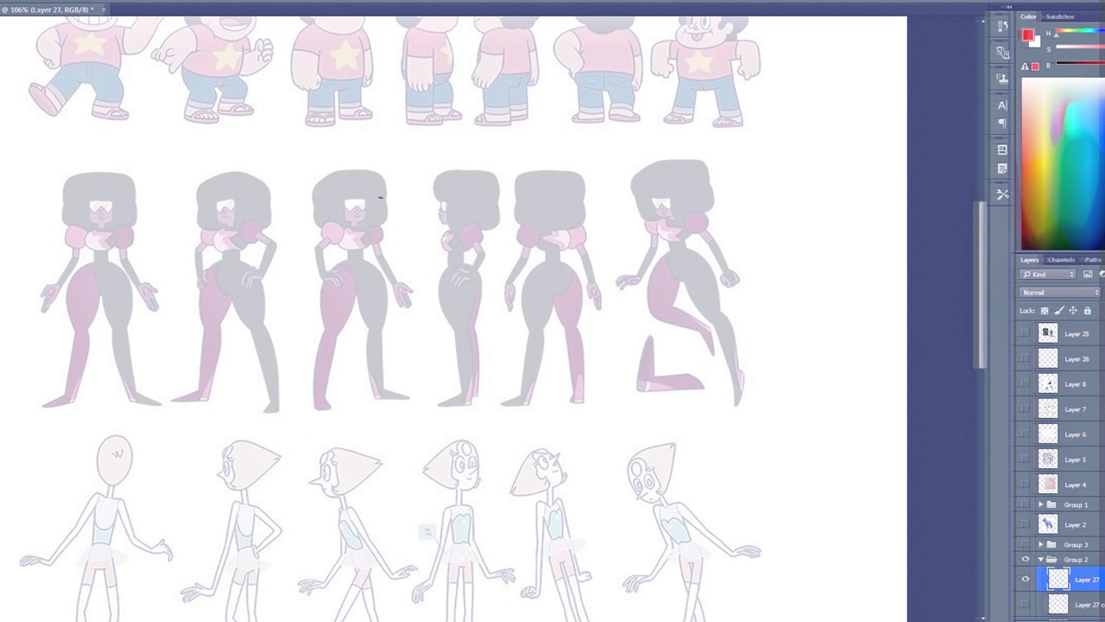
# Try red strokes over the hair, torso and legs of the tall square-haired character's poses.
pyautogui.moveTo(379, 180); pyautogui.dragTo(381, 236)
pyautogui.hotkey('ctrl', 'z')
pyautogui.scroll(2, 383, 230)
pyautogui.scroll(-3, 291, 226)
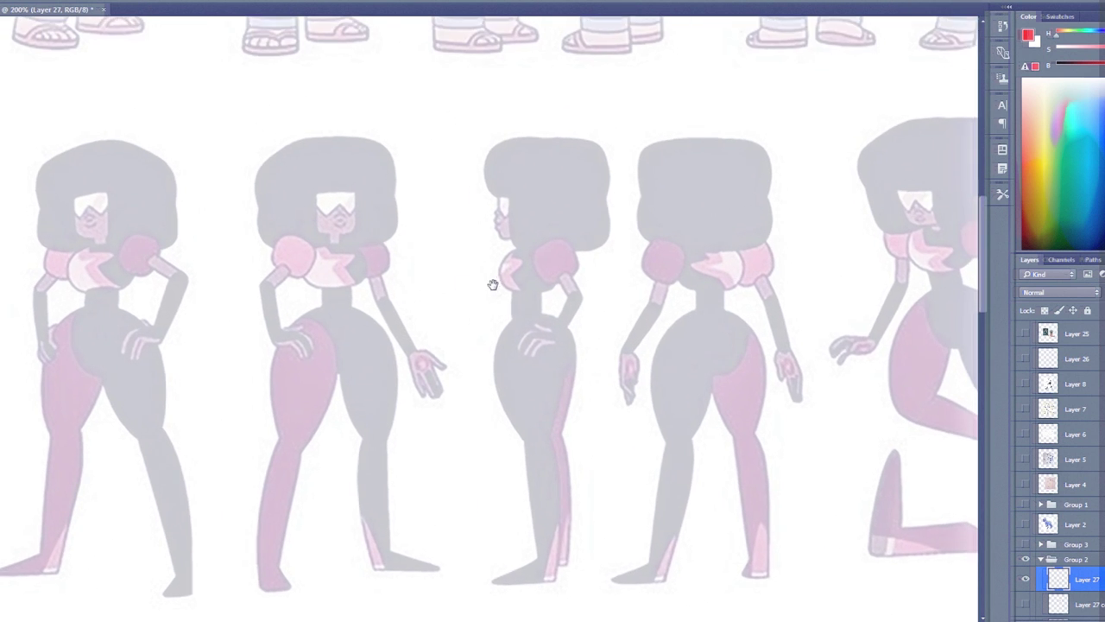
pyautogui.scroll(3, 555, 351)
pyautogui.moveTo(581, 392); pyautogui.dragTo(544, 344)
pyautogui.hotkey('ctrl', 'z')
pyautogui.moveTo(828, 448)
pyautogui.mouseDown()
pyautogui.moveTo(683, 443)
pyautogui.moveTo(108, 488)
pyautogui.moveTo(88, 448)
pyautogui.mouseUp()
pyautogui.hotkey('ctrl', 'z')
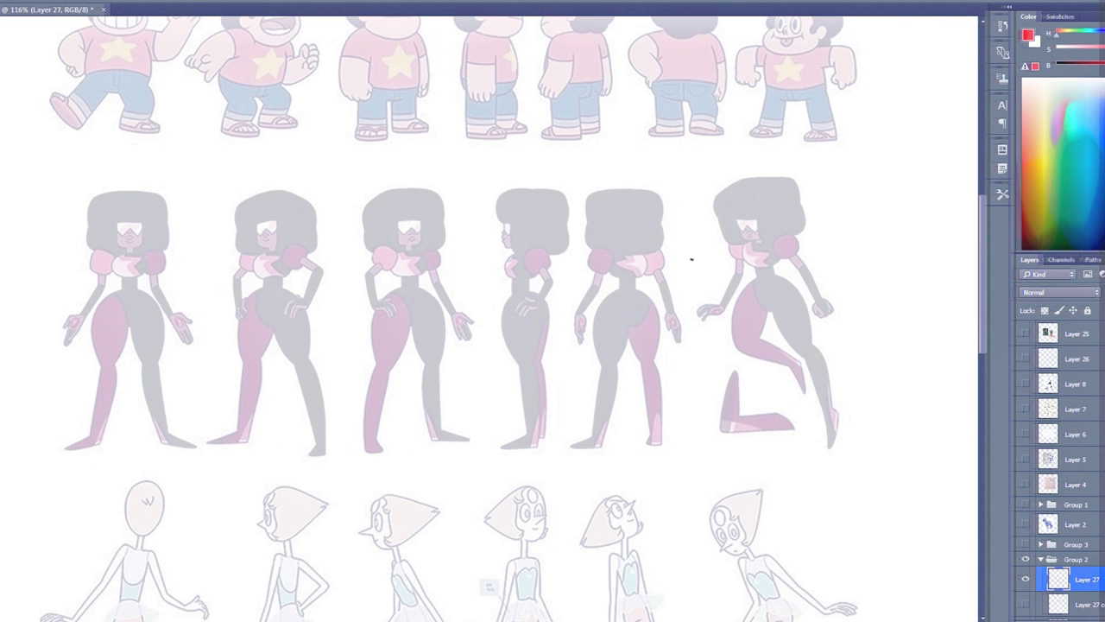
pyautogui.moveTo(422, 287); pyautogui.dragTo(367, 315)
pyautogui.hotkey('ctrl', 'z')
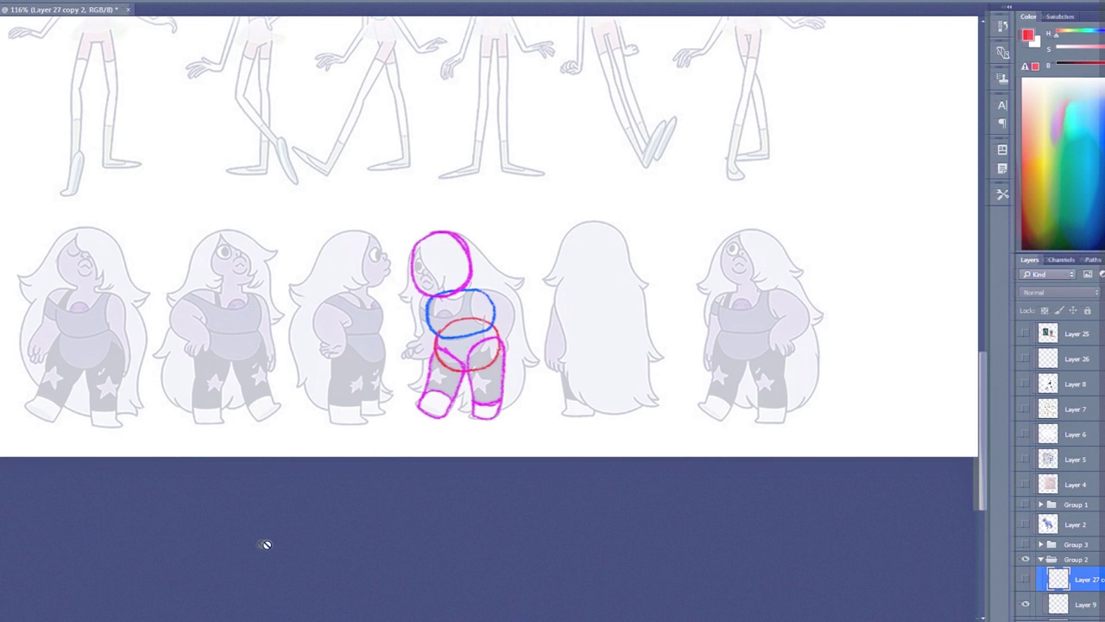
# Collapse and hide Group 2, then show and expand Group 3 to display the sketch of the two fighters.
pyautogui.click(1041, 560)
pyautogui.click(1026, 560)
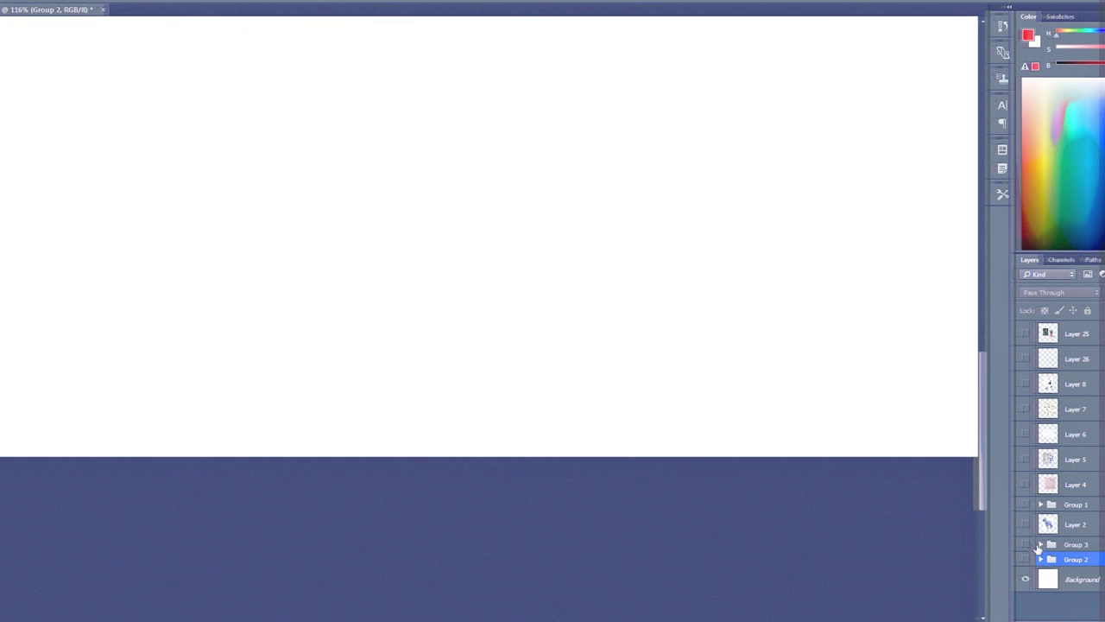
pyautogui.click(1027, 544)
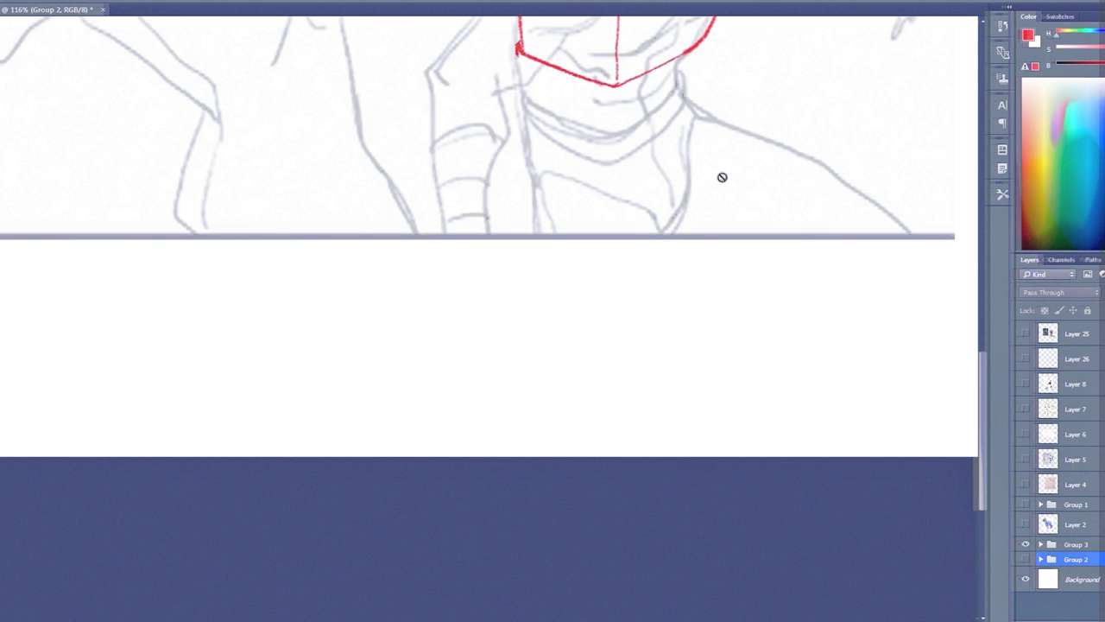
pyautogui.click(1041, 545)
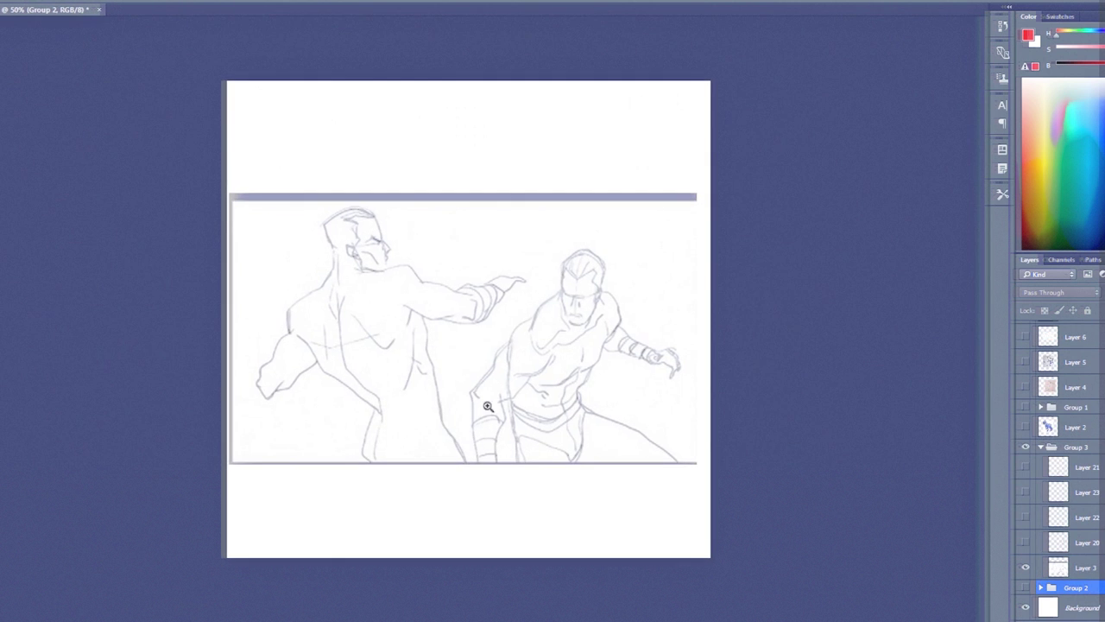
pyautogui.click(488, 405)
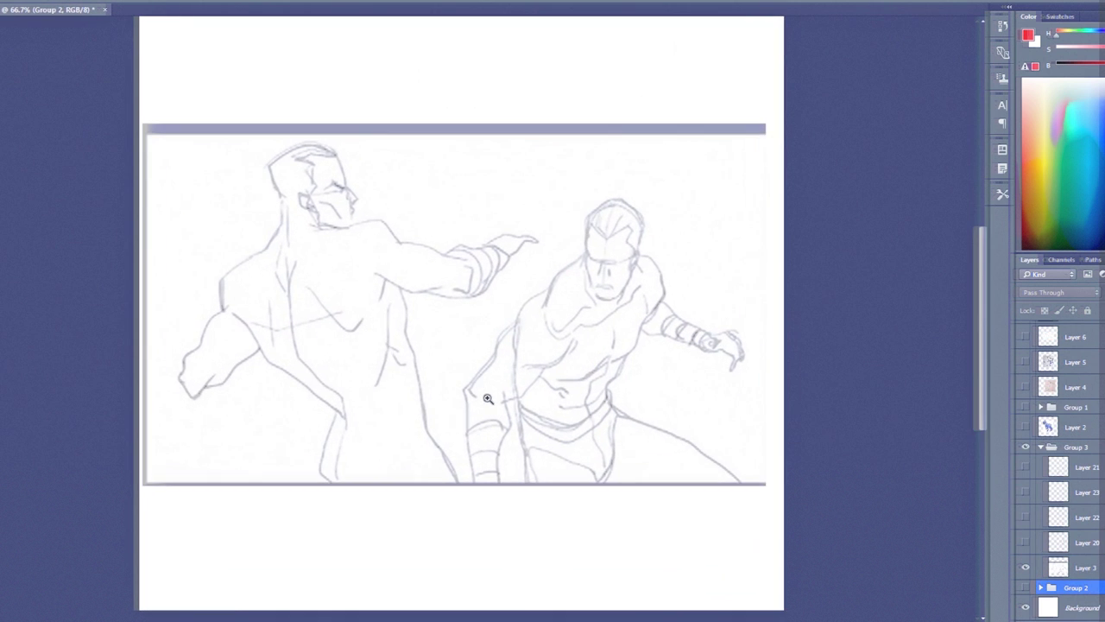
pyautogui.moveTo(539, 384); pyautogui.dragTo(466, 381)
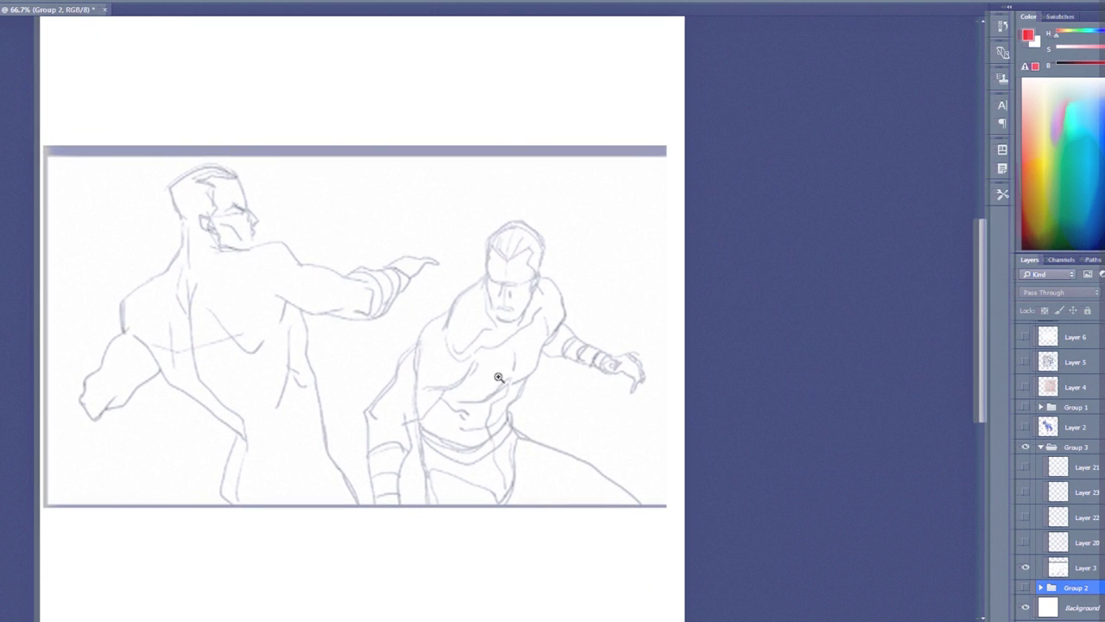
# Switch to the browser and look through the animation director's Instagram gallery.
pyautogui.rightClick(53, 620)
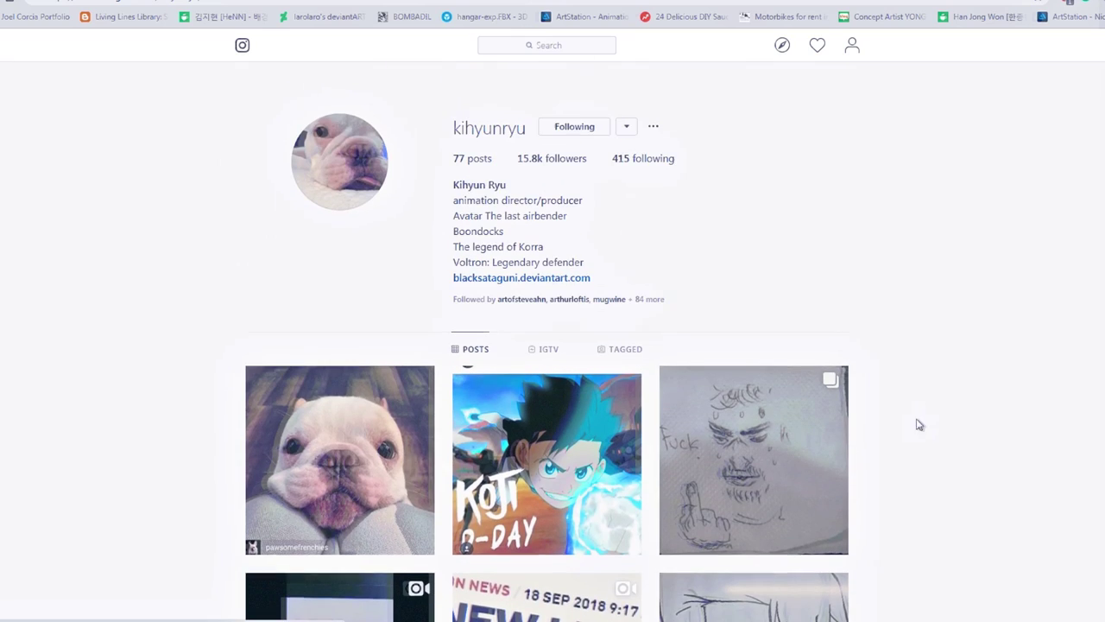
pyautogui.scroll(-10, 912, 444)
pyautogui.scroll(-8, 892, 270)
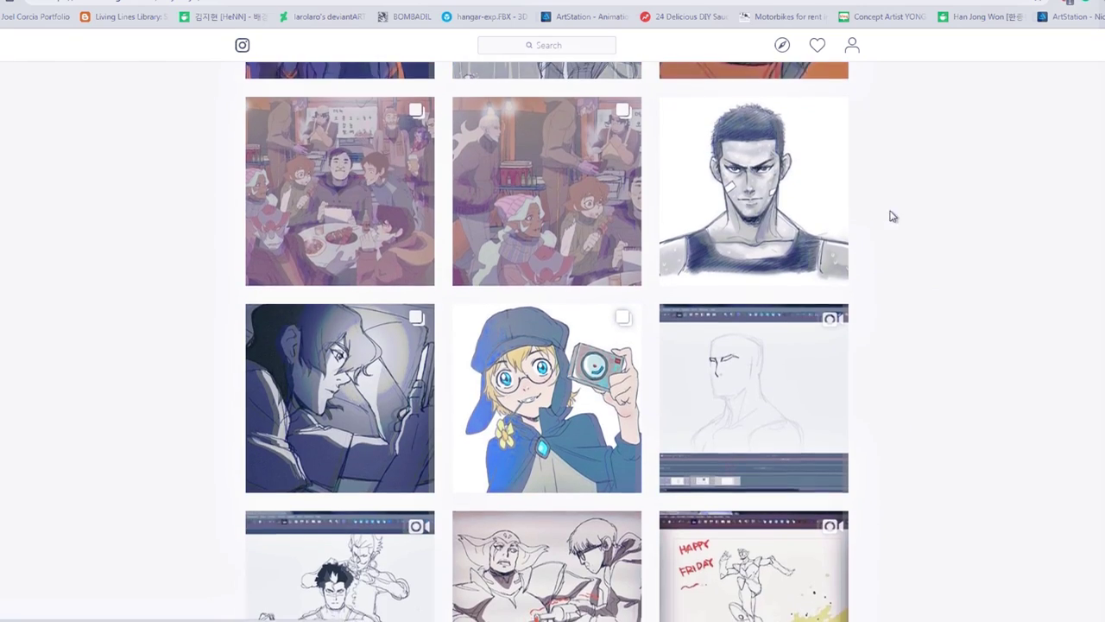
pyautogui.scroll(-10, 898, 275)
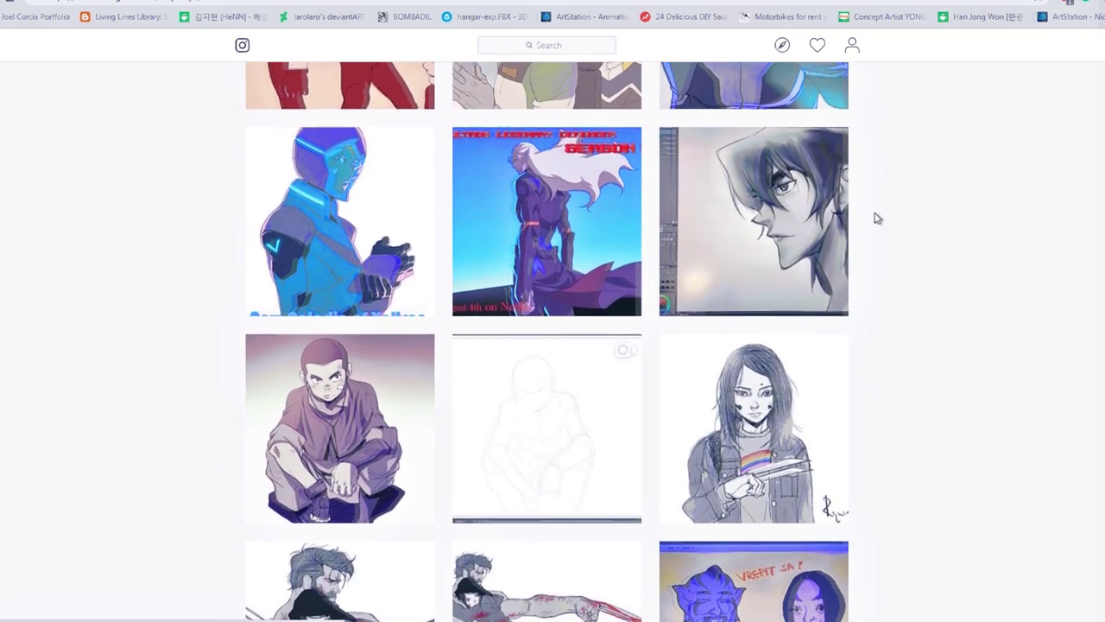
pyautogui.scroll(15, 898, 321)
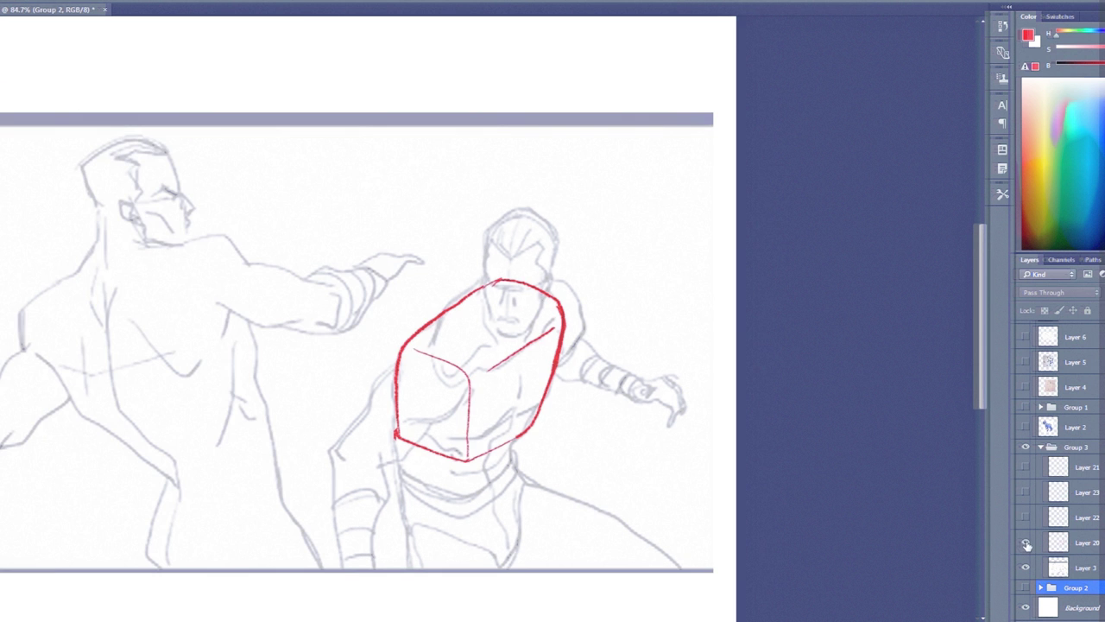
# Review the red rib cage form in Layer 20 together with the purple waist block in Layer 22 on the front-facing fighter.
pyautogui.click(1025, 612)
pyautogui.moveTo(480, 280)
pyautogui.mouseDown()
pyautogui.moveTo(436, 341)
pyautogui.moveTo(370, 389)
pyautogui.moveTo(370, 407)
pyautogui.moveTo(328, 460)
pyautogui.moveTo(394, 458)
pyautogui.moveTo(471, 384)
pyautogui.mouseUp()
pyautogui.moveTo(532, 291)
pyautogui.mouseDown()
pyautogui.moveTo(583, 327)
pyautogui.moveTo(551, 393)
pyautogui.moveTo(487, 432)
pyautogui.moveTo(445, 437)
pyautogui.mouseUp()
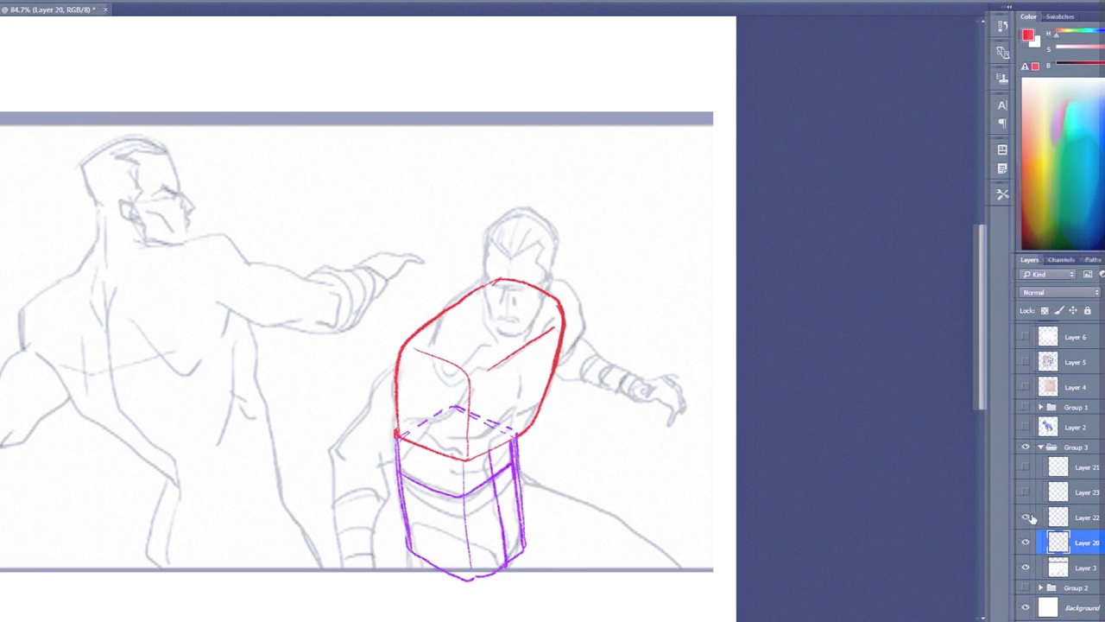
pyautogui.scroll(-3, 568, 354)
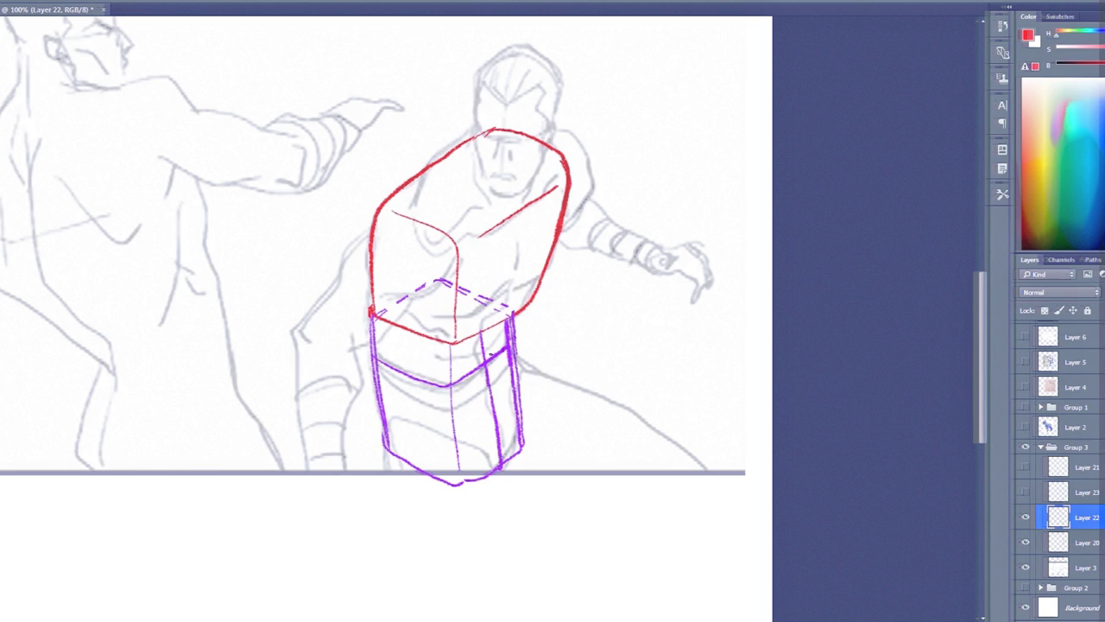
pyautogui.keyDown('alt'); pyautogui.click(500, 351); pyautogui.keyUp('alt')
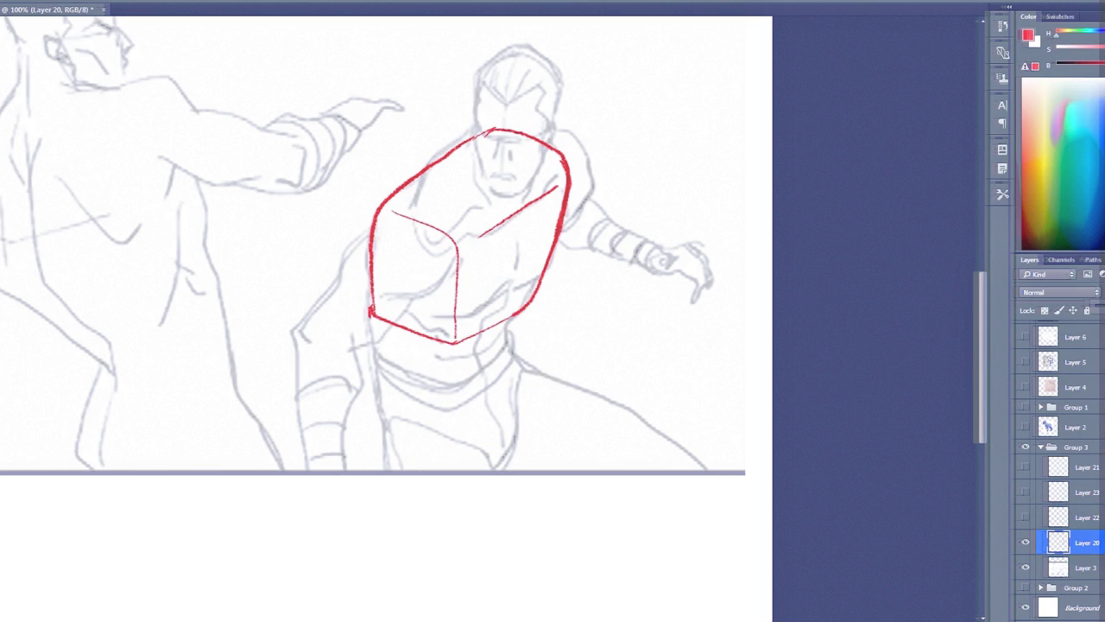
# Fade the red rib cage form in Layer 20 and add a new layer above it.
pyautogui.moveTo(1104, 306); pyautogui.dragTo(1103, 307)
pyautogui.click(1097, 53)
pyautogui.hotkey('ctrl', 'shift', 'alt', 'n')
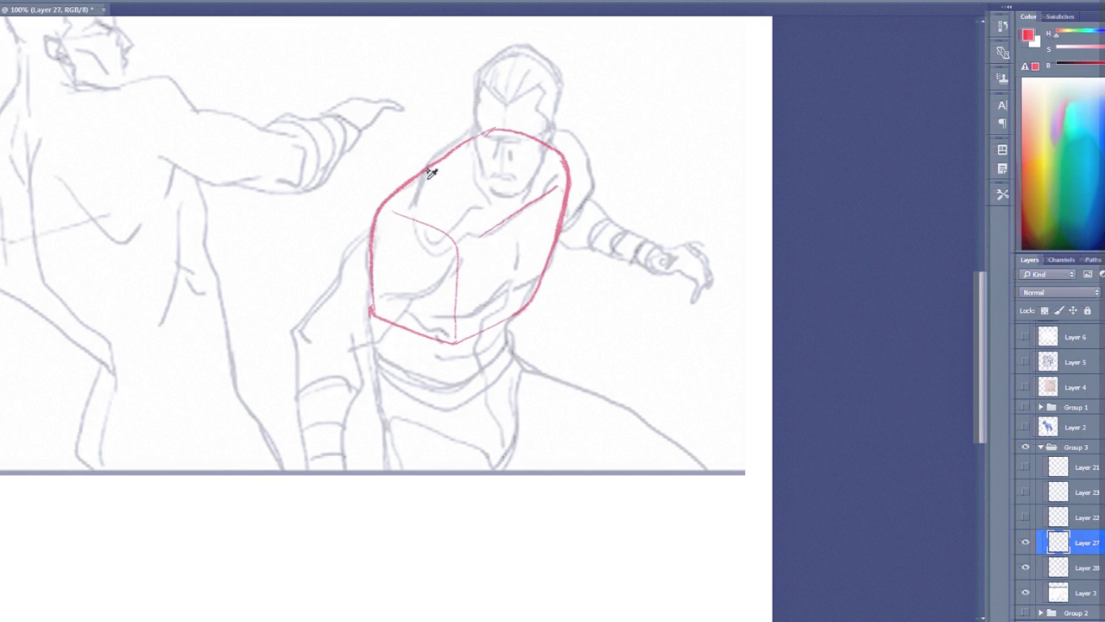
# Sketch red contour accents along the front-facing fighter's shoulder, neck and side on the new layer, and collapse Group 3.
pyautogui.moveTo(413, 205)
pyautogui.mouseDown()
pyautogui.moveTo(460, 136)
pyautogui.moveTo(429, 163)
pyautogui.moveTo(480, 123)
pyautogui.moveTo(484, 200)
pyautogui.mouseUp()
pyautogui.hotkey('ctrl', 'z')
pyautogui.moveTo(536, 115)
pyautogui.mouseDown()
pyautogui.moveTo(562, 158)
pyautogui.moveTo(565, 194)
pyautogui.moveTo(521, 284)
pyautogui.mouseUp()
pyautogui.hotkey('ctrl', 'z')
pyautogui.hotkey('ctrl', 'z')
pyautogui.moveTo(534, 280)
pyautogui.mouseDown()
pyautogui.moveTo(504, 322)
pyautogui.moveTo(533, 284)
pyautogui.mouseUp()
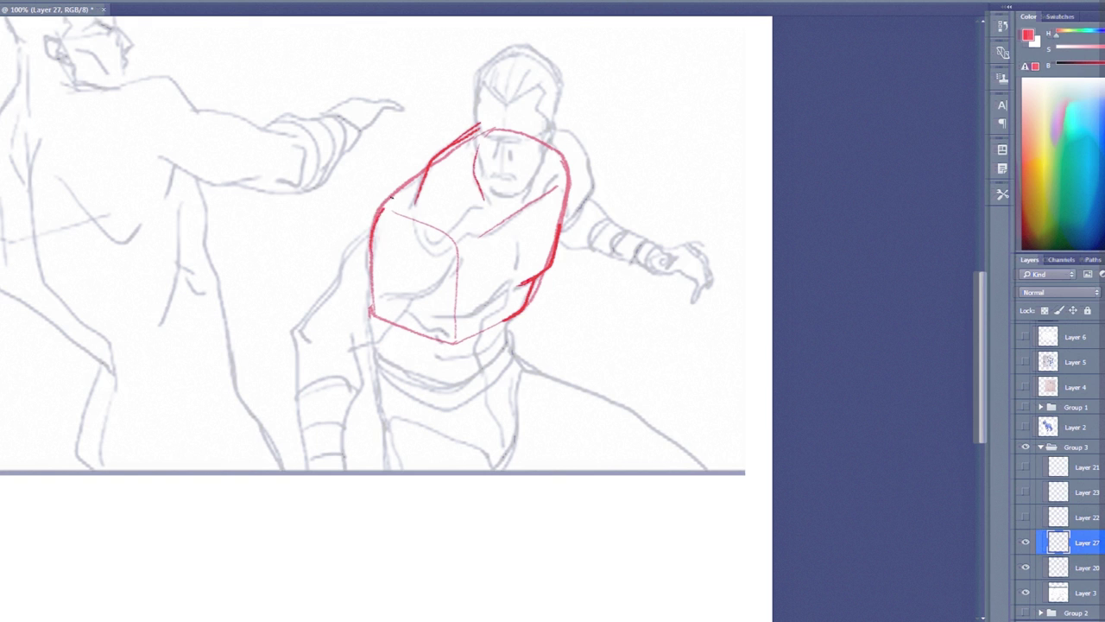
pyautogui.moveTo(553, 242); pyautogui.dragTo(562, 195)
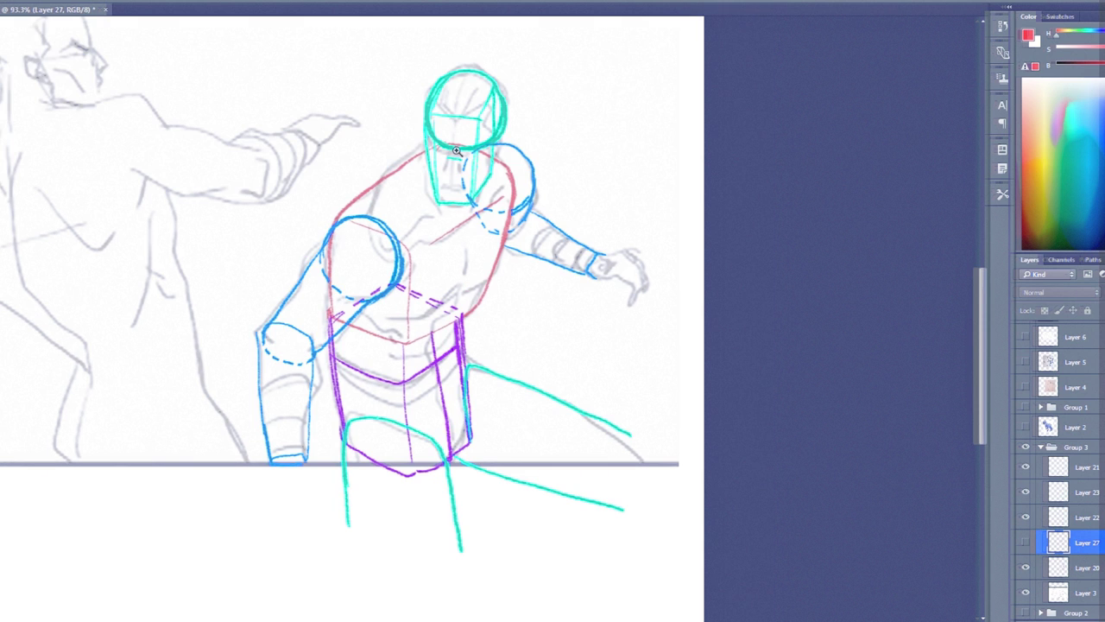
pyautogui.click(1041, 448)
# Switch to the browser and look through the DreamWorks visual development artist's animal drawings on Instagram.
pyautogui.scroll(-3, 570, 355)
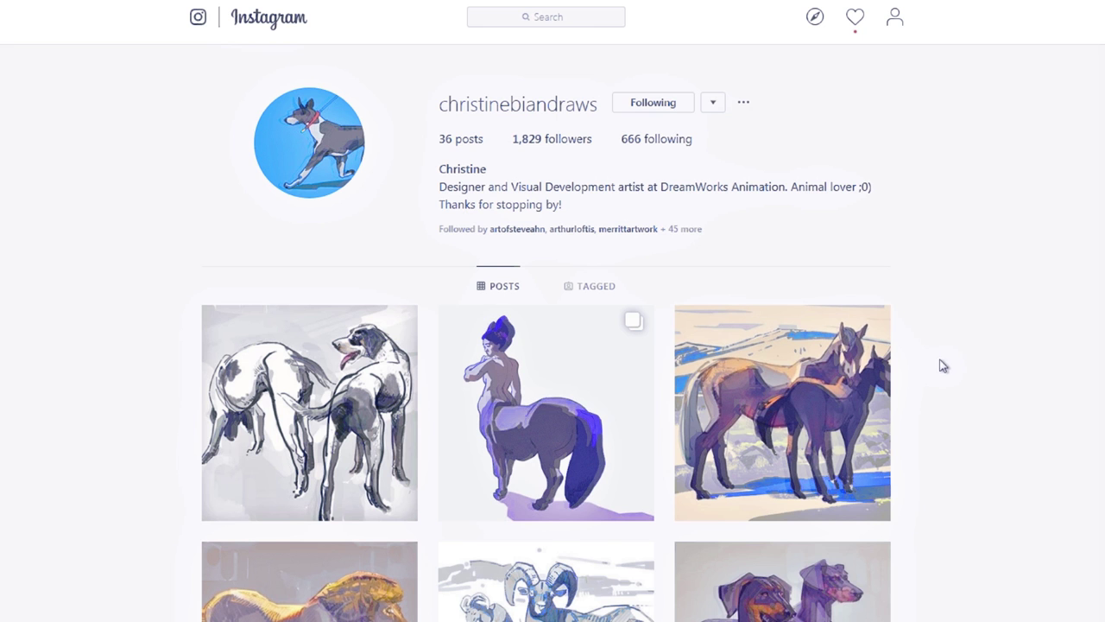
pyautogui.scroll(-2, 940, 365)
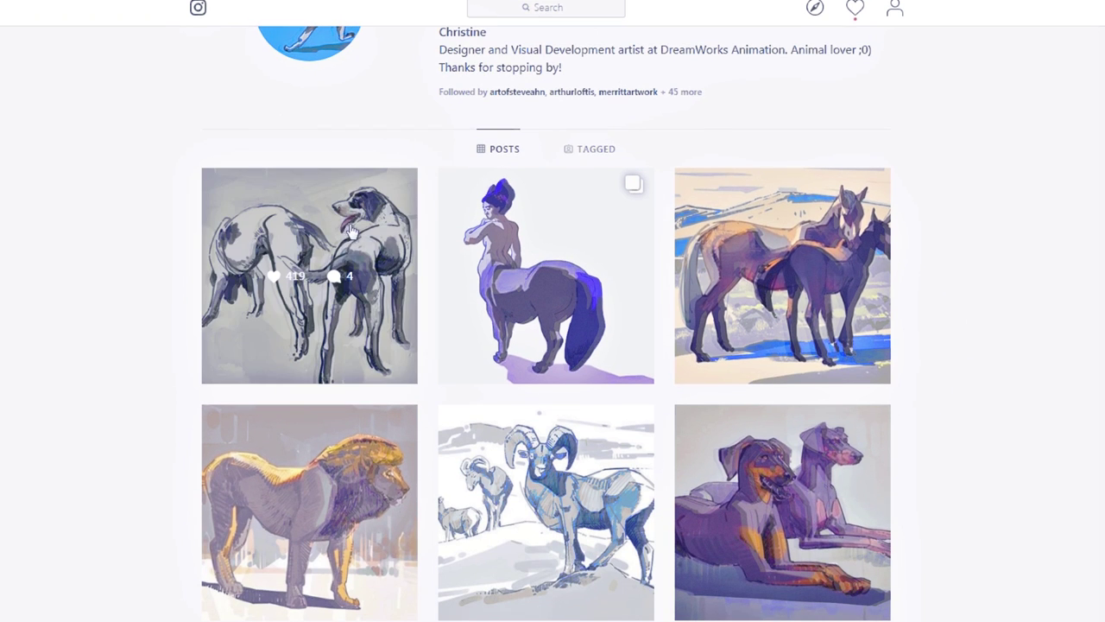
pyautogui.scroll(2, 920, 447)
pyautogui.scroll(-2, 971, 321)
pyautogui.scroll(-6, 972, 320)
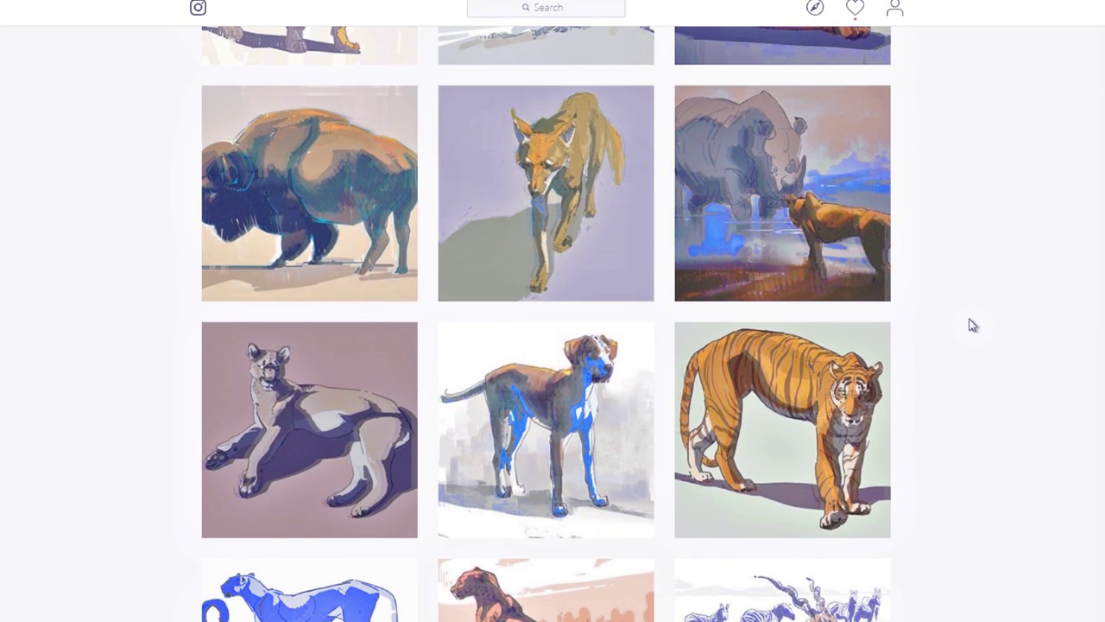
pyautogui.scroll(-4, 974, 324)
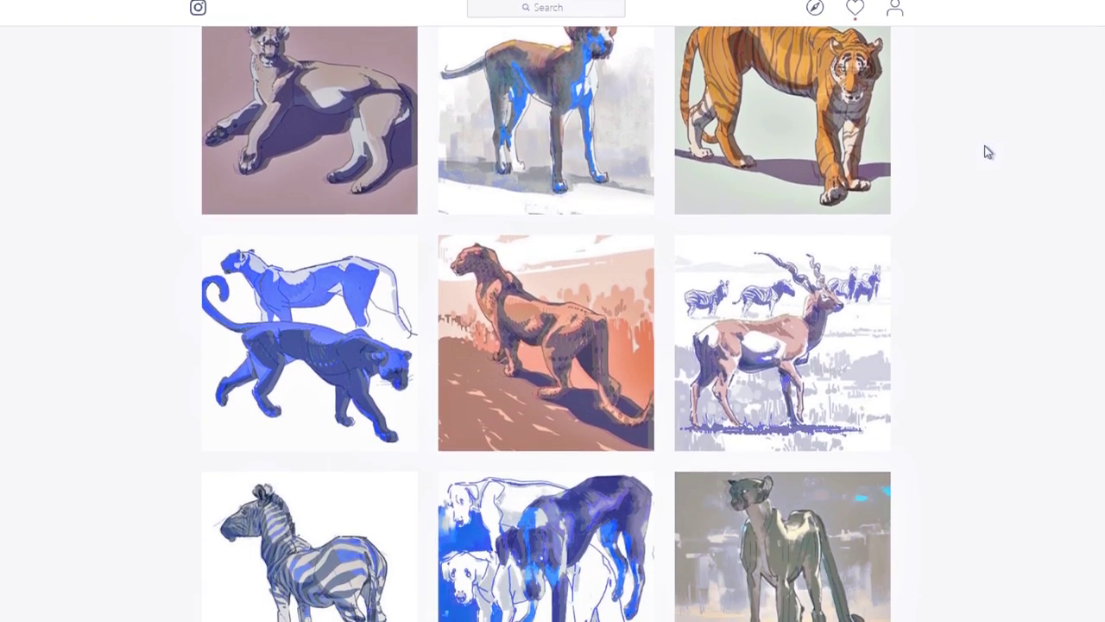
pyautogui.scroll(-3, 965, 222)
pyautogui.scroll(-5, 970, 182)
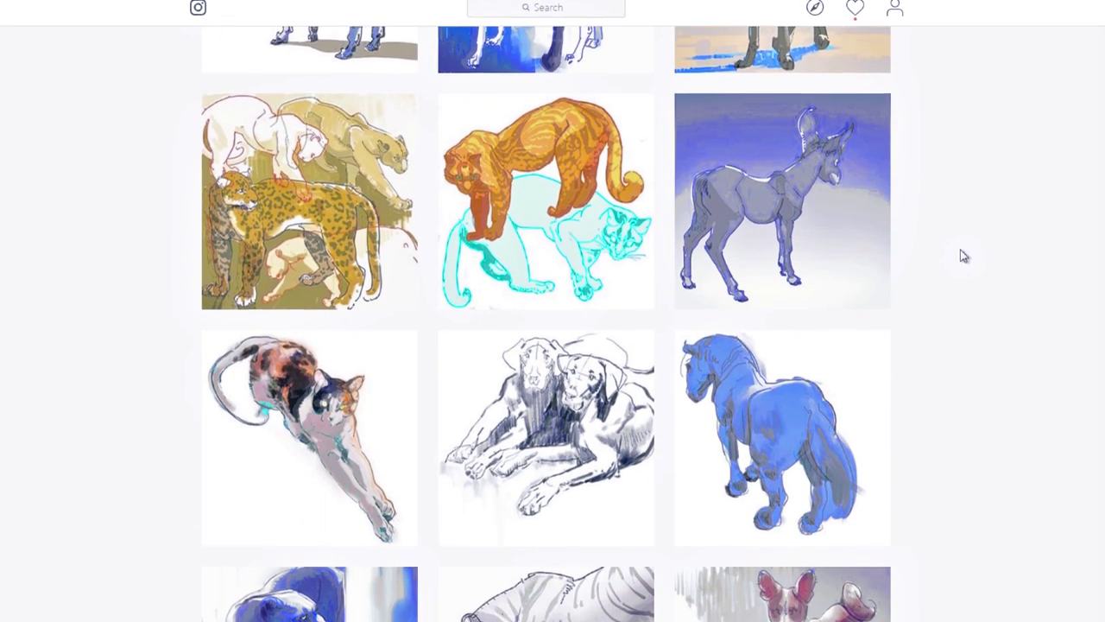
pyautogui.scroll(-4, 994, 434)
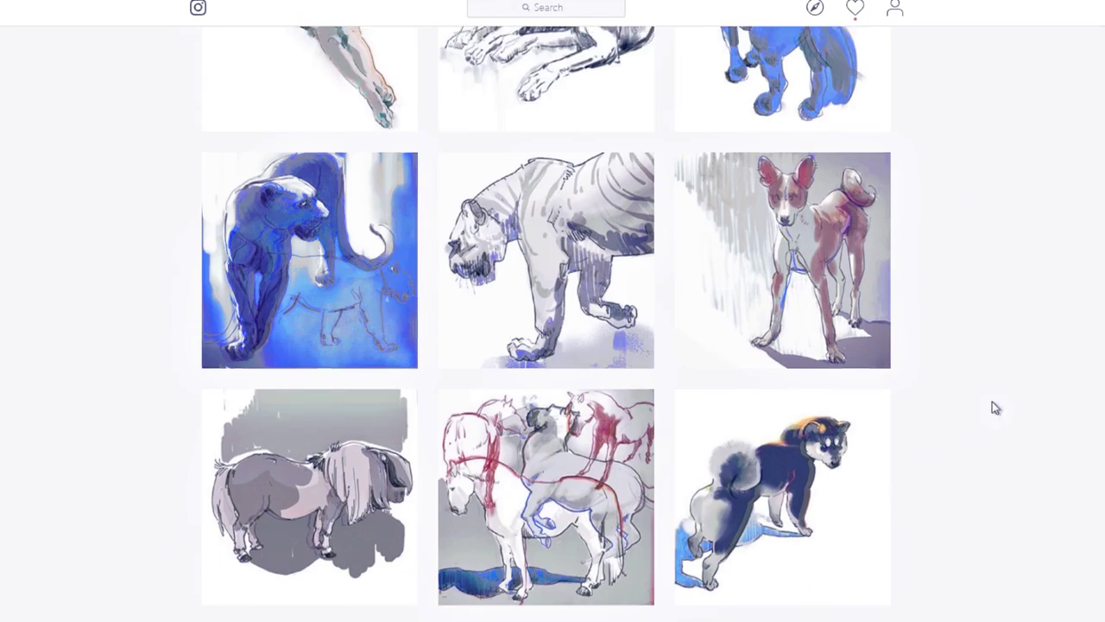
pyautogui.scroll(-1, 982, 423)
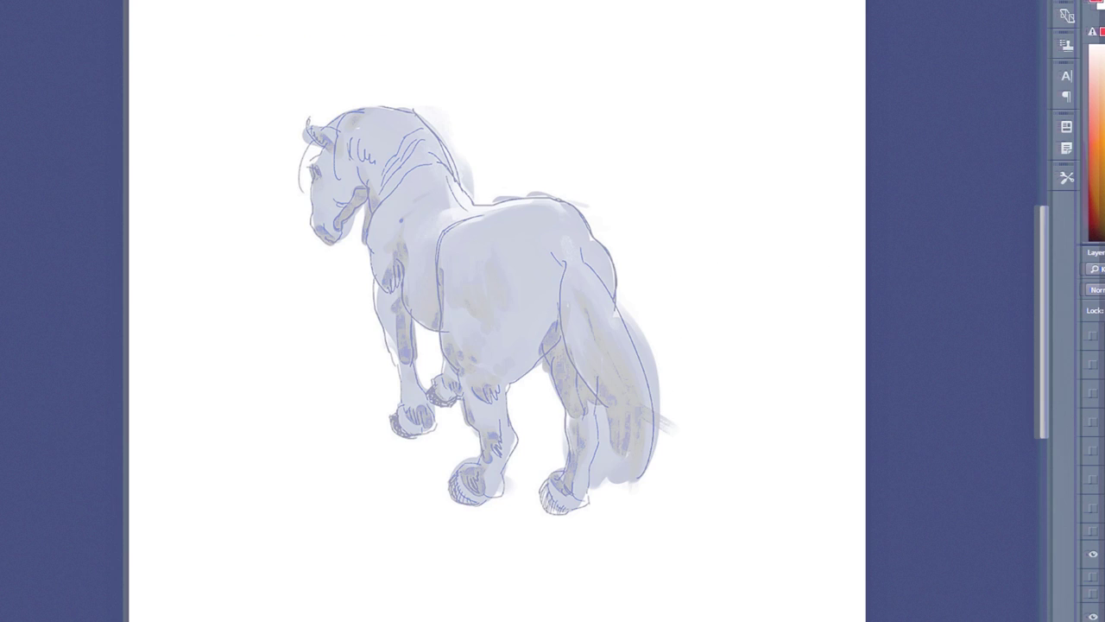
# Sketch a red rounded box over the horse's hindquarters with a curved contour line marking its corner.
pyautogui.moveTo(740, 365); pyautogui.dragTo(672, 359)
pyautogui.click(1098, 291)
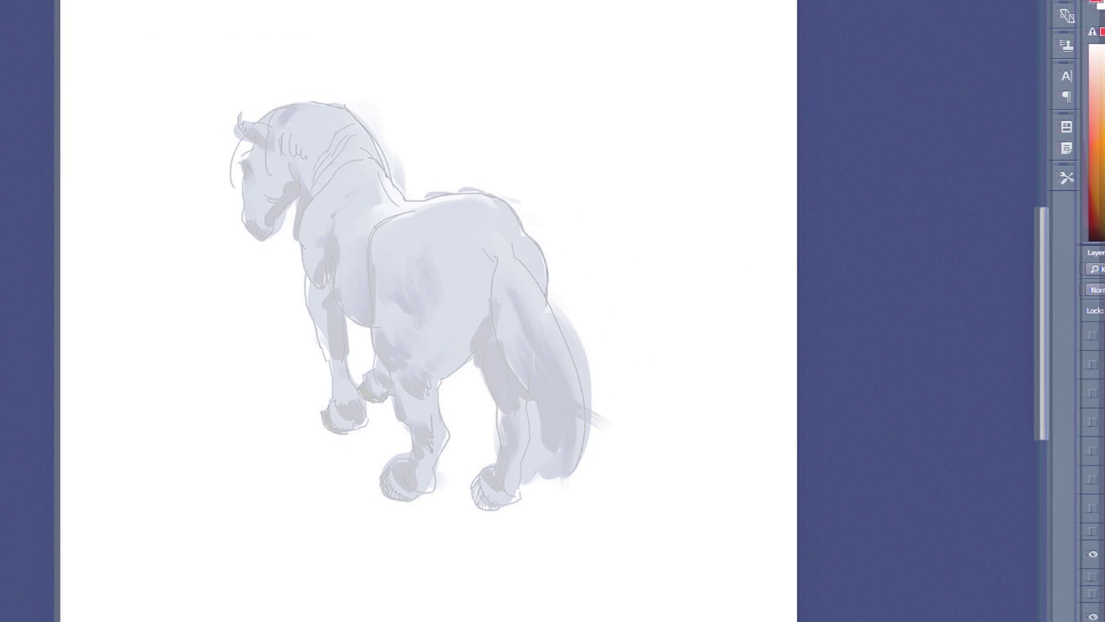
pyautogui.moveTo(393, 367)
pyautogui.mouseDown()
pyautogui.moveTo(386, 219)
pyautogui.moveTo(472, 196)
pyautogui.moveTo(550, 285)
pyautogui.moveTo(540, 326)
pyautogui.moveTo(394, 373)
pyautogui.mouseUp()
pyautogui.moveTo(376, 235)
pyautogui.mouseDown()
pyautogui.moveTo(424, 296)
pyautogui.moveTo(436, 342)
pyautogui.moveTo(425, 372)
pyautogui.mouseUp()
pyautogui.hotkey('ctrl', 'z')
pyautogui.moveTo(485, 182); pyautogui.dragTo(581, 322)
pyautogui.hotkey('ctrl', 'z')
pyautogui.moveTo(385, 227)
pyautogui.mouseDown()
pyautogui.moveTo(431, 321)
pyautogui.moveTo(411, 371)
pyautogui.mouseUp()
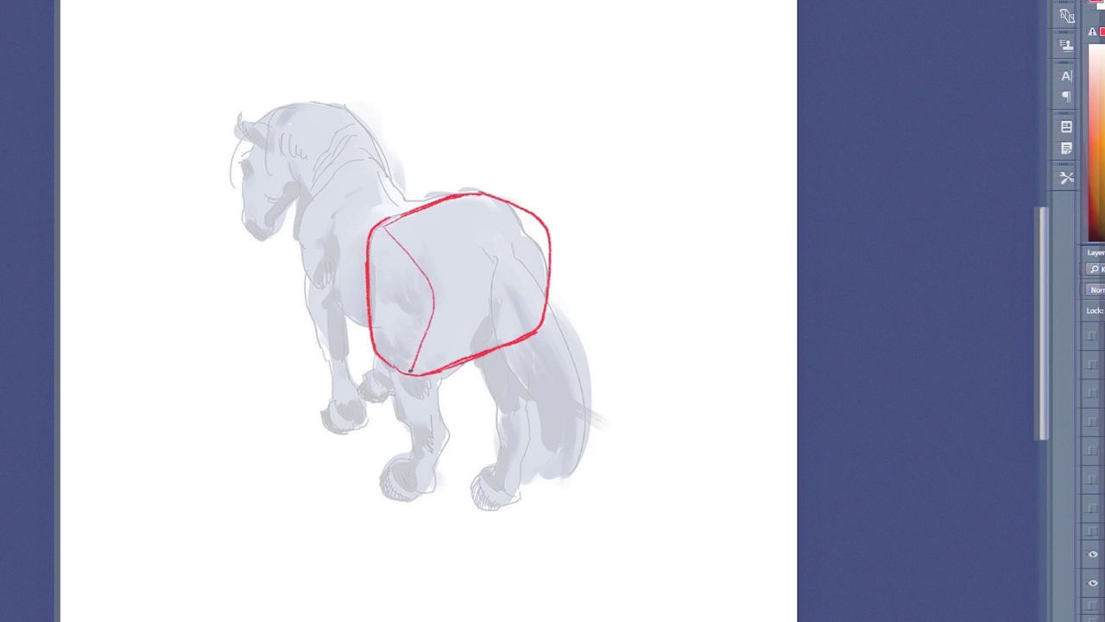
pyautogui.moveTo(384, 226)
pyautogui.mouseDown()
pyautogui.moveTo(428, 279)
pyautogui.moveTo(432, 329)
pyautogui.mouseUp()
# Try sketching a separate red rounded box in perspective on the blank canvas beside the horse.
pyautogui.moveTo(594, 154)
pyautogui.mouseDown()
pyautogui.moveTo(706, 266)
pyautogui.moveTo(735, 242)
pyautogui.moveTo(741, 162)
pyautogui.moveTo(588, 149)
pyautogui.moveTo(726, 192)
pyautogui.moveTo(709, 266)
pyautogui.moveTo(714, 233)
pyautogui.moveTo(689, 157)
pyautogui.moveTo(609, 119)
pyautogui.mouseUp()
pyautogui.moveTo(696, 136); pyautogui.dragTo(679, 141)
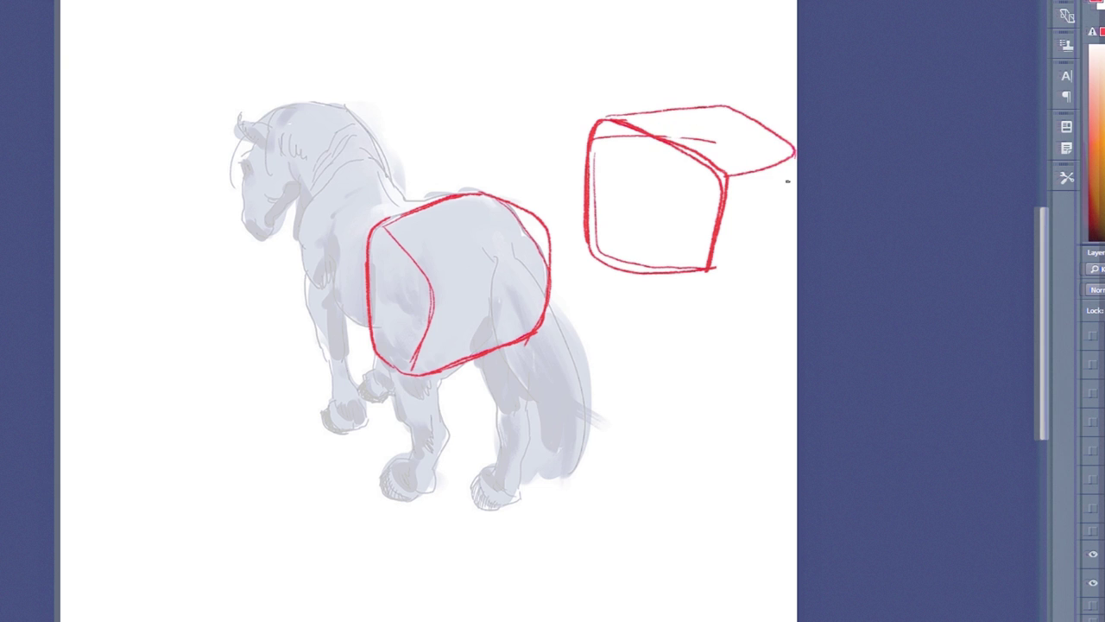
pyautogui.moveTo(787, 181)
pyautogui.mouseDown()
pyautogui.moveTo(731, 262)
pyautogui.moveTo(708, 270)
pyautogui.mouseUp()
pyautogui.moveTo(708, 270)
pyautogui.mouseDown()
pyautogui.moveTo(775, 246)
pyautogui.moveTo(795, 172)
pyautogui.mouseUp()
pyautogui.hotkey('ctrl', 'alt', 'z')
pyautogui.hotkey('ctrl', 'alt', 'z')
pyautogui.moveTo(641, 294); pyautogui.dragTo(634, 186)
pyautogui.hotkey('ctrl', 'z')
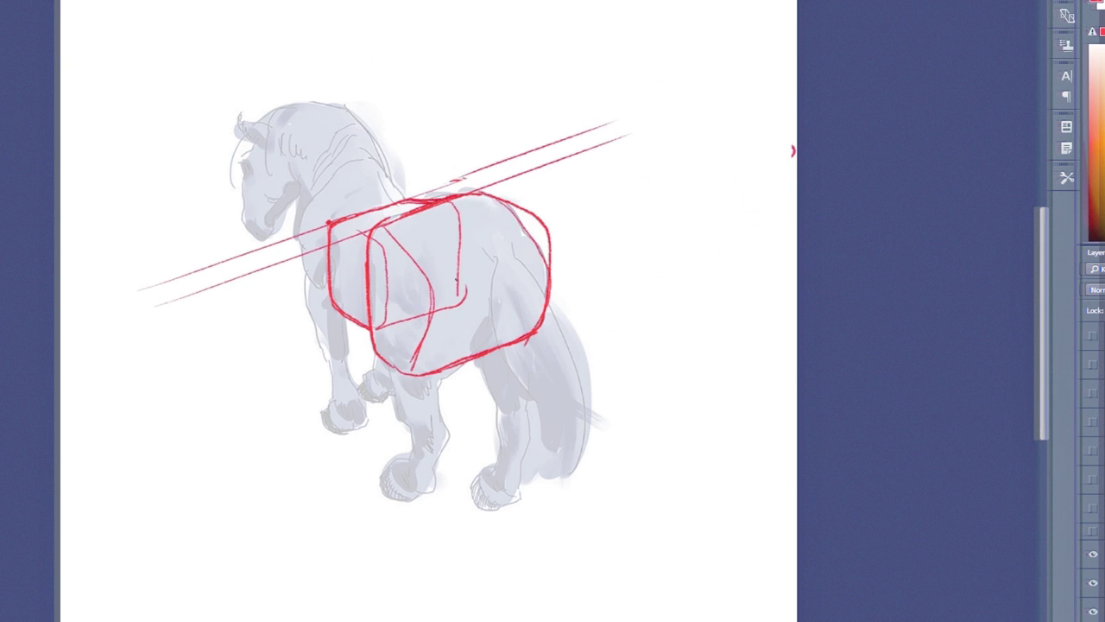
# Sketch the red box forms for the horse's midsection and shoulders in front of the hindquarters box.
pyautogui.moveTo(461, 258)
pyautogui.mouseDown()
pyautogui.moveTo(463, 300)
pyautogui.moveTo(445, 309)
pyautogui.mouseUp()
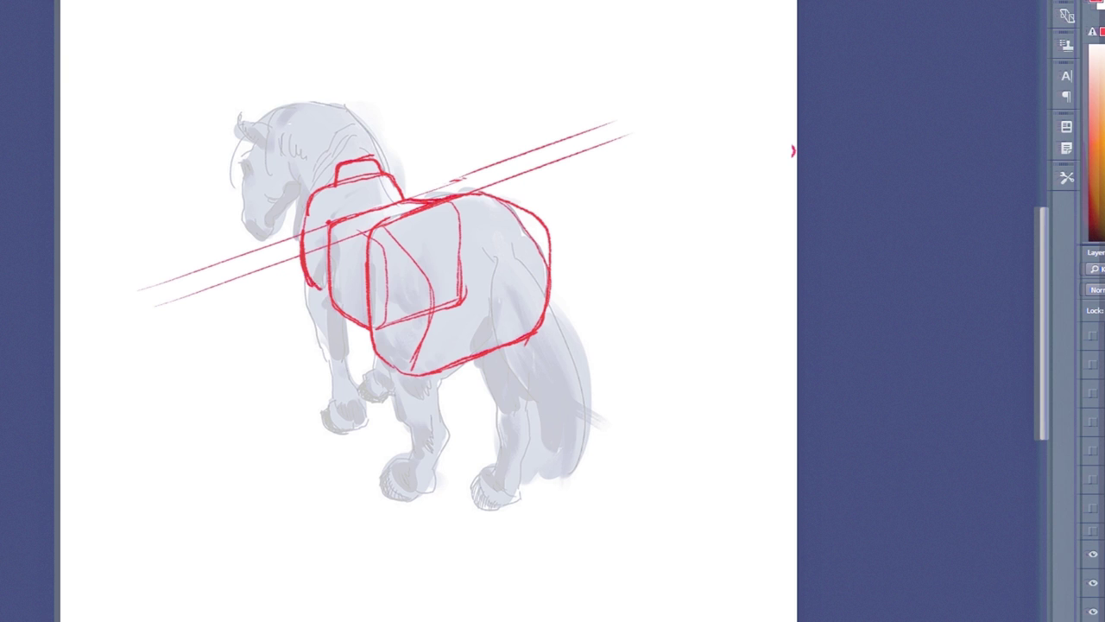
pyautogui.moveTo(311, 290)
pyautogui.mouseDown()
pyautogui.moveTo(298, 249)
pyautogui.moveTo(328, 291)
pyautogui.moveTo(310, 209)
pyautogui.moveTo(325, 289)
pyautogui.moveTo(324, 259)
pyautogui.mouseUp()
pyautogui.hotkey('ctrl', 'z')
pyautogui.hotkey('ctrl', 'z')
pyautogui.hotkey('ctrl', 'z')
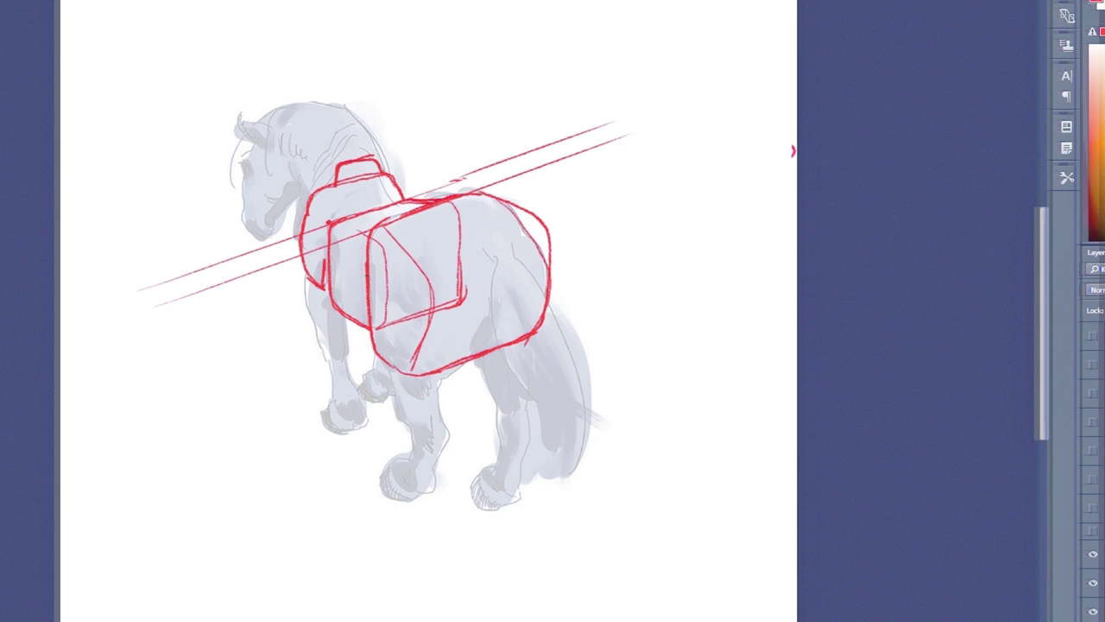
pyautogui.moveTo(449, 449); pyautogui.dragTo(537, 25)
pyautogui.hotkey('ctrl', 'z')
# Examine the blue curved shape drawn across the head of the character wearing glasses.
pyautogui.press('b')
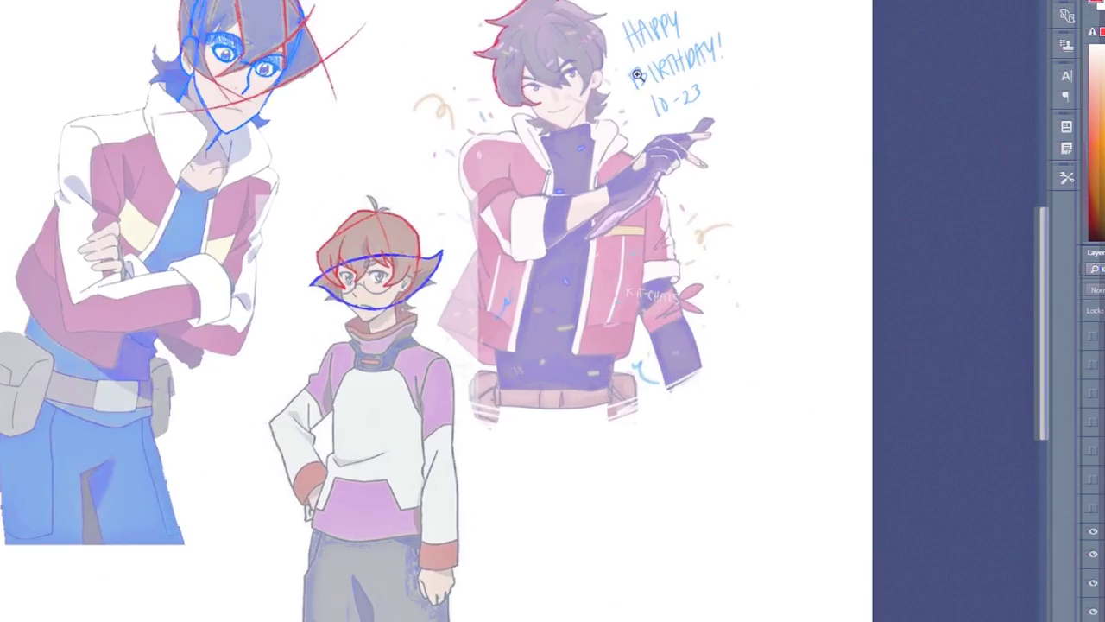
pyautogui.scroll(5, 525, 201)
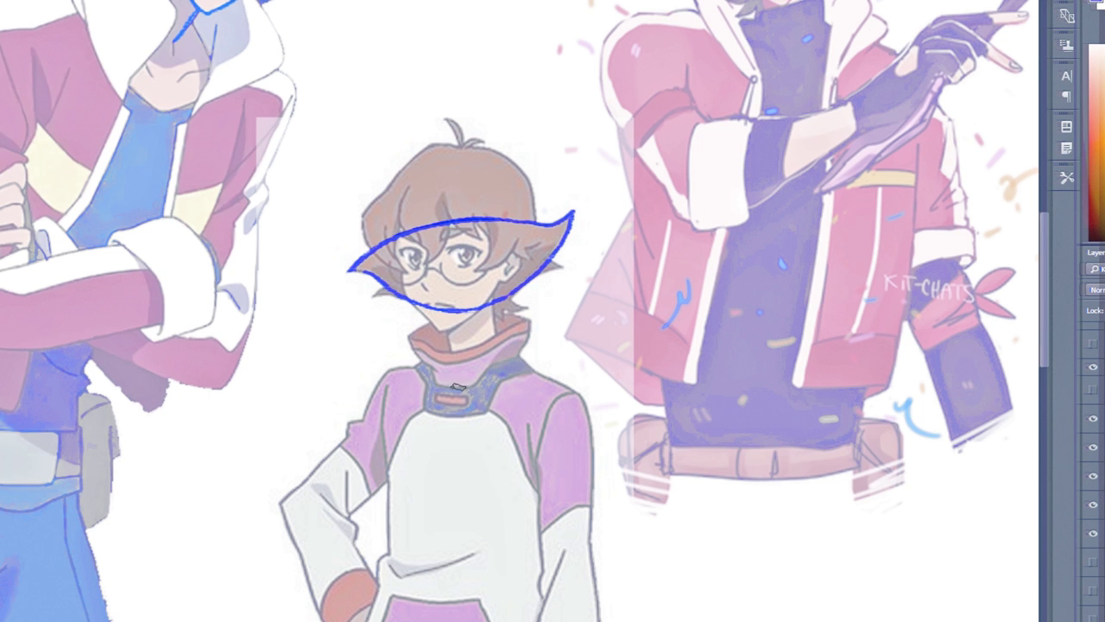
# Hide the blue curved shape and sketch a long red arc from the side hair tip across the bespectacled character's forehead.
pyautogui.click(1093, 448)
pyautogui.click(1094, 562)
pyautogui.moveTo(349, 270); pyautogui.dragTo(588, 171)
pyautogui.hotkey('ctrl', 'z')
pyautogui.moveTo(351, 267); pyautogui.dragTo(814, 153)
pyautogui.hotkey('ctrl', 'z')
pyautogui.moveTo(348, 270); pyautogui.dragTo(782, 173)
pyautogui.hotkey('ctrl', 'z')
pyautogui.moveTo(349, 270)
pyautogui.mouseDown()
pyautogui.moveTo(513, 198)
pyautogui.moveTo(712, 154)
pyautogui.mouseUp()
pyautogui.hotkey('ctrl', 'z')
pyautogui.moveTo(350, 268); pyautogui.dragTo(704, 159)
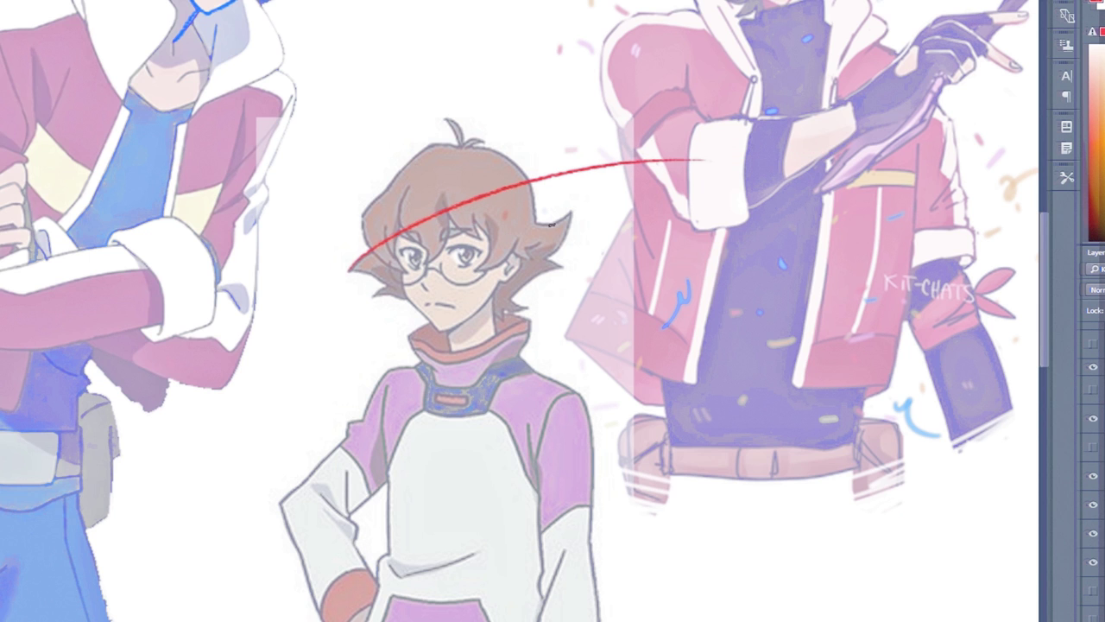
# Sketch a crossing red arc over the forehead and red curves from both side hair tips meeting at the chin.
pyautogui.moveTo(553, 223)
pyautogui.mouseDown()
pyautogui.moveTo(263, 256)
pyautogui.moveTo(534, 222)
pyautogui.mouseUp()
pyautogui.hotkey('ctrl', 'z')
pyautogui.moveTo(665, 170); pyautogui.dragTo(385, 287)
pyautogui.hotkey('ctrl', 'z')
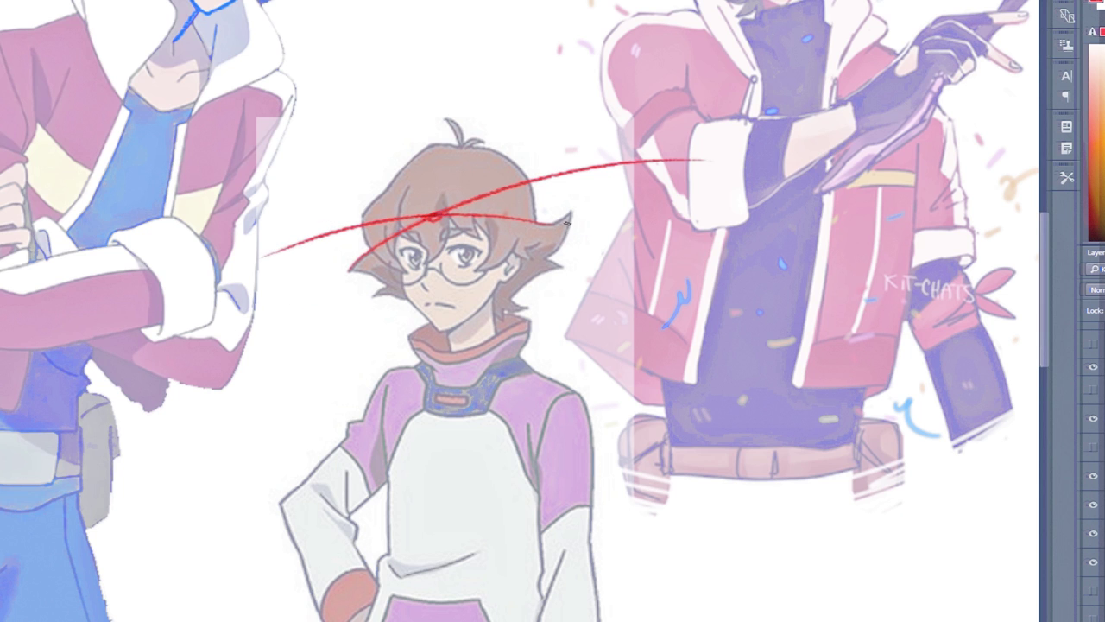
pyautogui.moveTo(570, 212); pyautogui.dragTo(312, 337)
pyautogui.moveTo(568, 226); pyautogui.dragTo(298, 348)
pyautogui.moveTo(350, 256); pyautogui.dragTo(494, 318)
pyautogui.hotkey('ctrl', 'z')
pyautogui.moveTo(358, 266); pyautogui.dragTo(482, 317)
pyautogui.moveTo(414, 301); pyautogui.dragTo(498, 316)
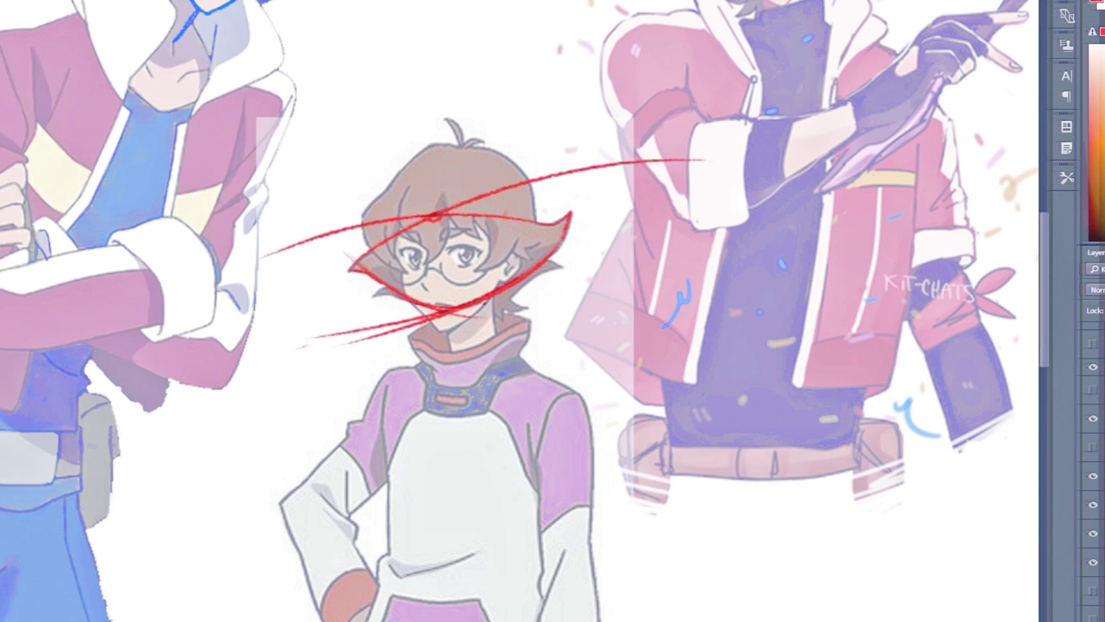
pyautogui.moveTo(570, 442); pyautogui.dragTo(413, 348)
pyautogui.hotkey('ctrl', 'z')
# Hide the red construction arcs and display the blue hair shape, the red hair linework and the coloured fills on the head.
pyautogui.click(1094, 448)
pyautogui.click(1094, 419)
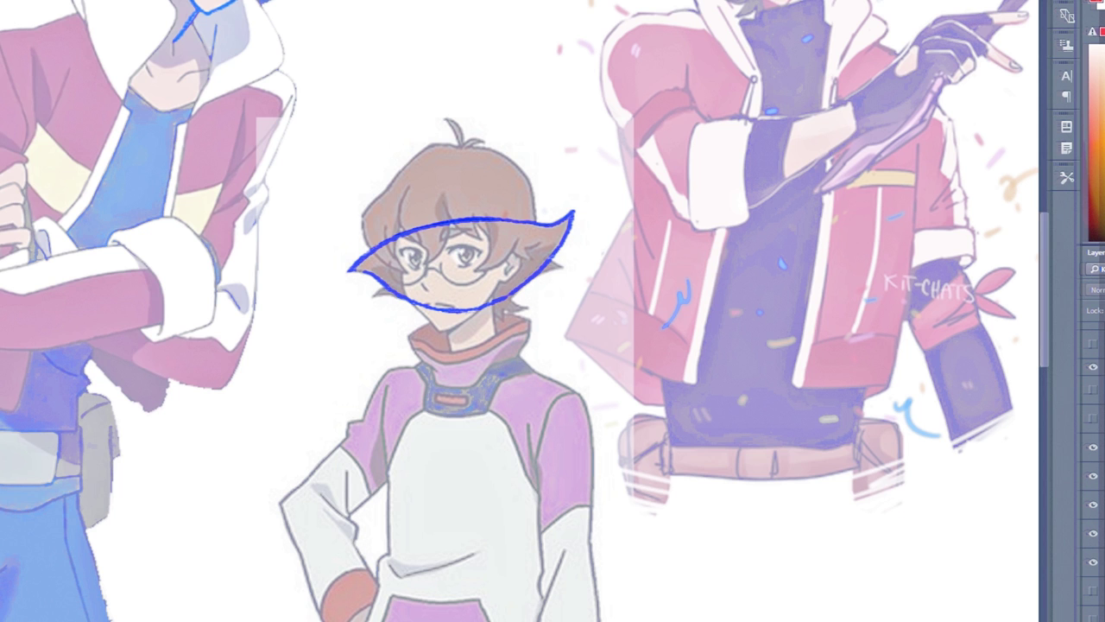
pyautogui.click(1093, 393)
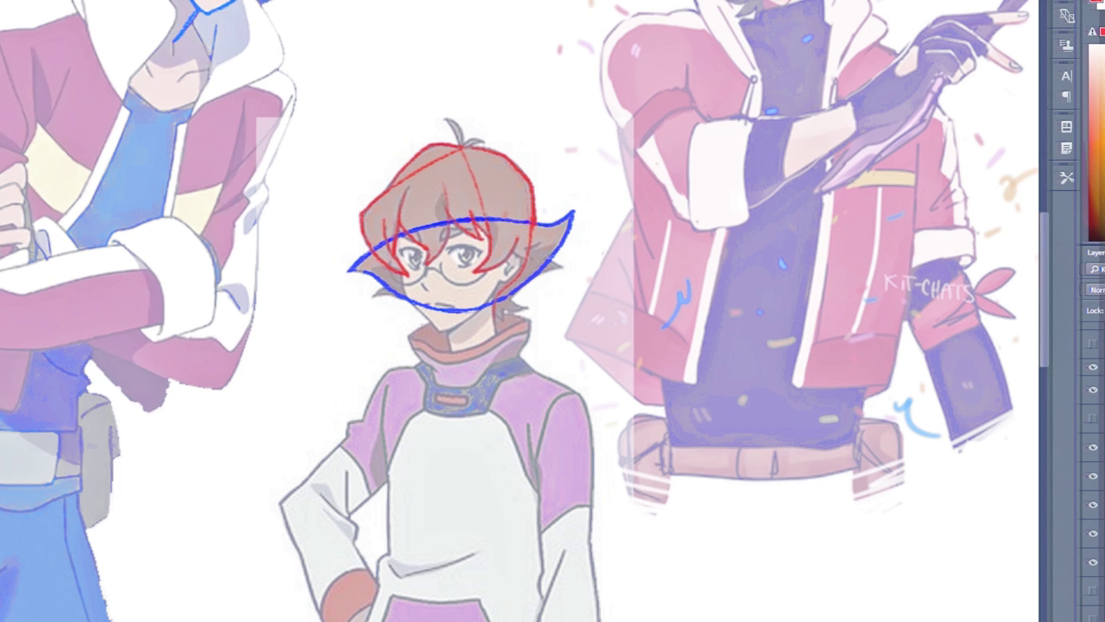
pyautogui.click(1093, 329)
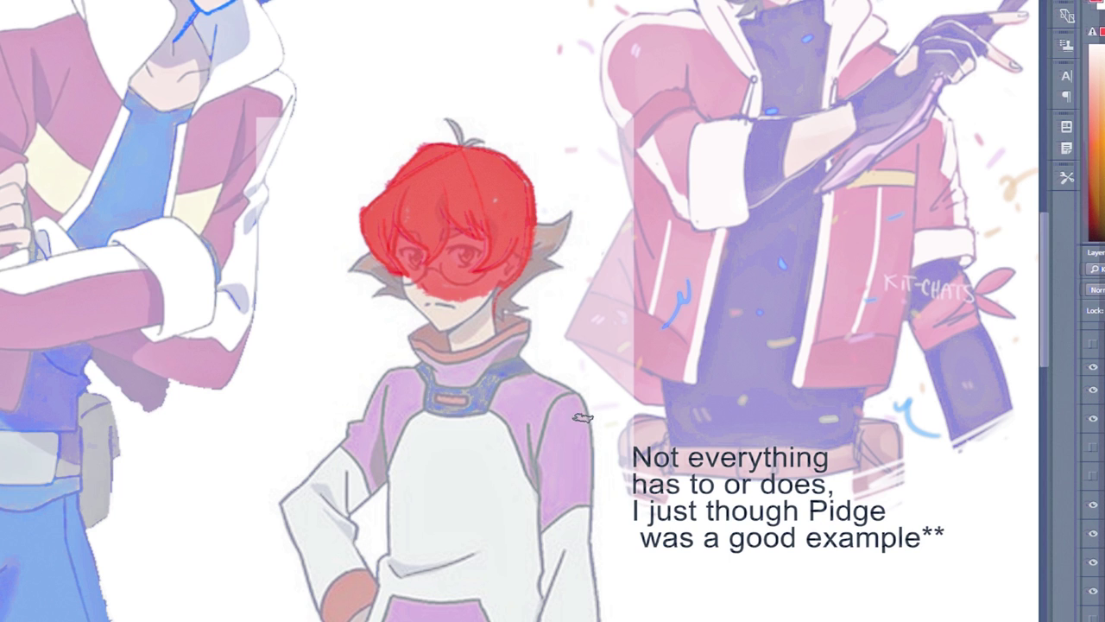
pyautogui.click(1093, 451)
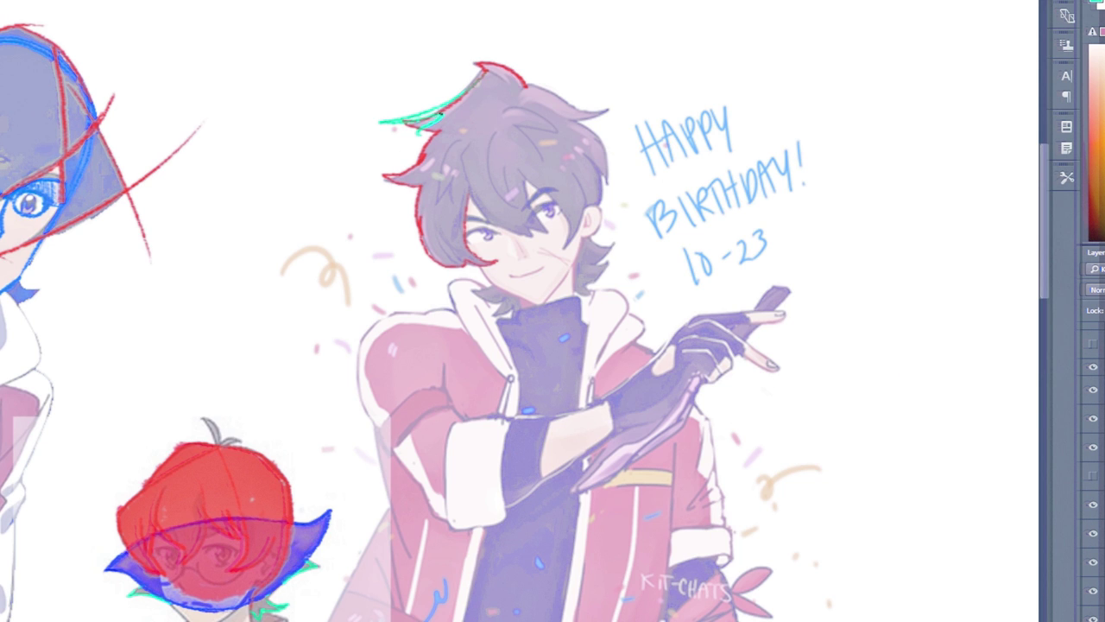
# Sketch strokes over the side and back hair of the character beside the birthday greeting.
pyautogui.moveTo(436, 214); pyautogui.dragTo(468, 263)
pyautogui.hotkey('ctrl', 'z')
pyautogui.moveTo(694, 259); pyautogui.dragTo(579, 290)
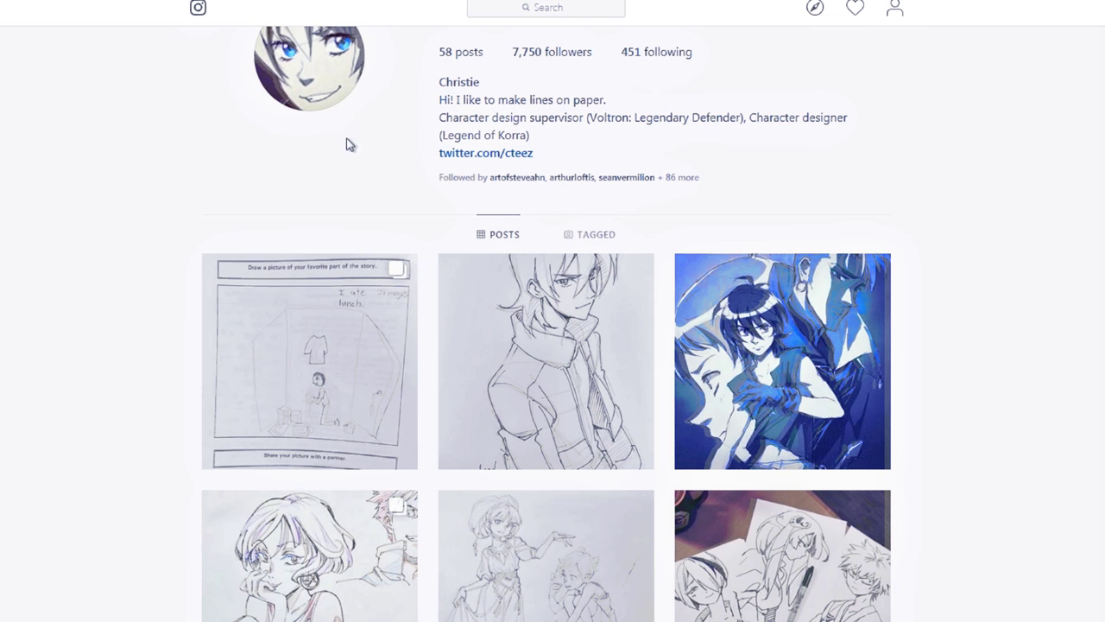
# Look over the bio and posts on the Voltron character design supervisor's Instagram profile.
pyautogui.scroll(1, 234, 198)
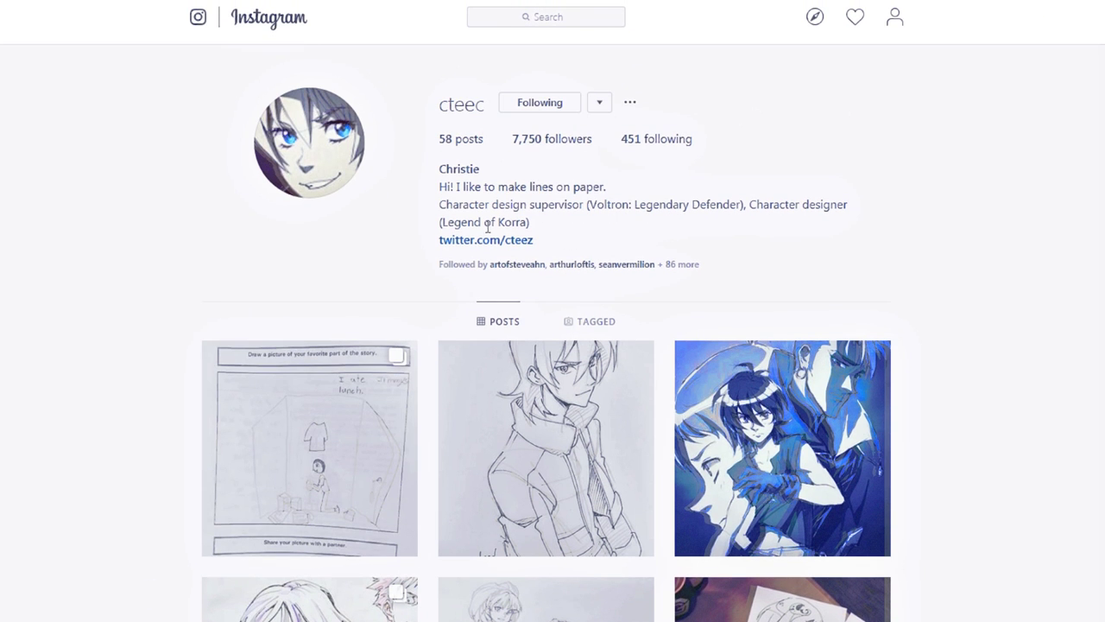
pyautogui.scroll(-1, 618, 170)
pyautogui.scroll(-4, 718, 136)
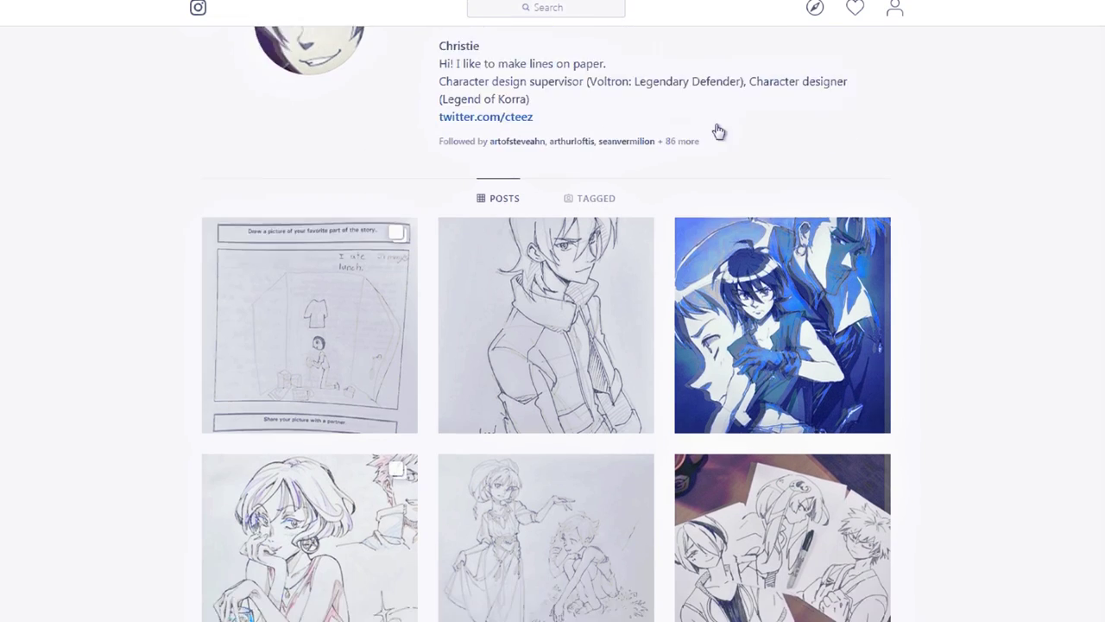
pyautogui.scroll(5, 915, 363)
pyautogui.scroll(-3, 899, 451)
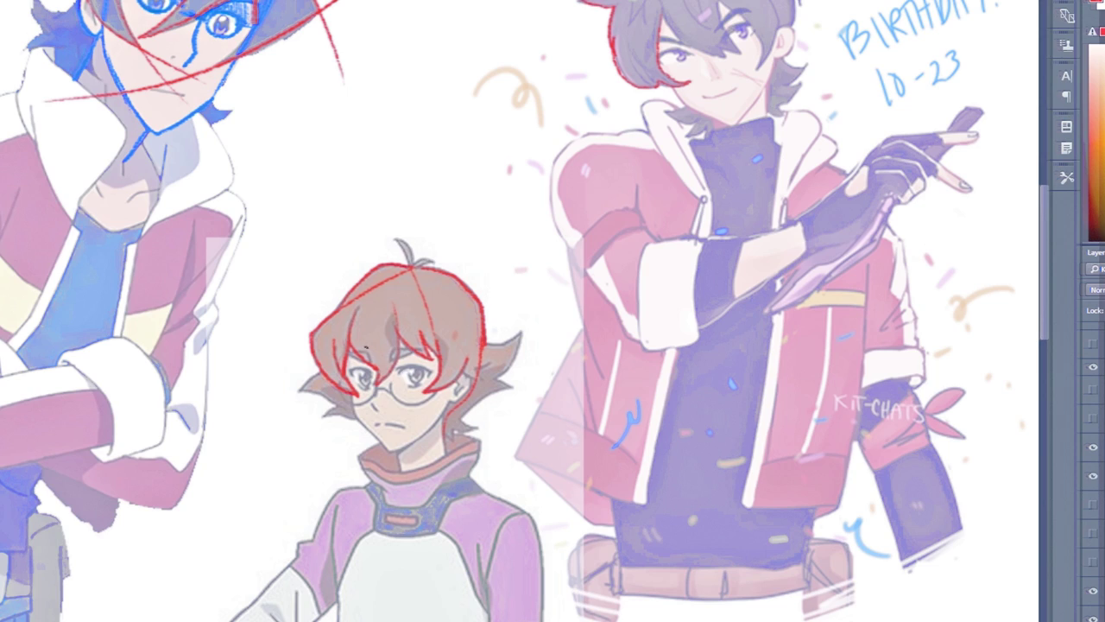
# Try sketching a red line from the side of the bespectacled character's hair up past the crown.
pyautogui.moveTo(338, 308); pyautogui.dragTo(581, 230)
pyautogui.hotkey('ctrl', 'z')
pyautogui.moveTo(311, 332)
pyautogui.mouseDown()
pyautogui.moveTo(350, 296)
pyautogui.moveTo(580, 222)
pyautogui.moveTo(523, 235)
pyautogui.mouseUp()
pyautogui.hotkey('ctrl', 'z')
pyautogui.hotkey('ctrl', 'z')
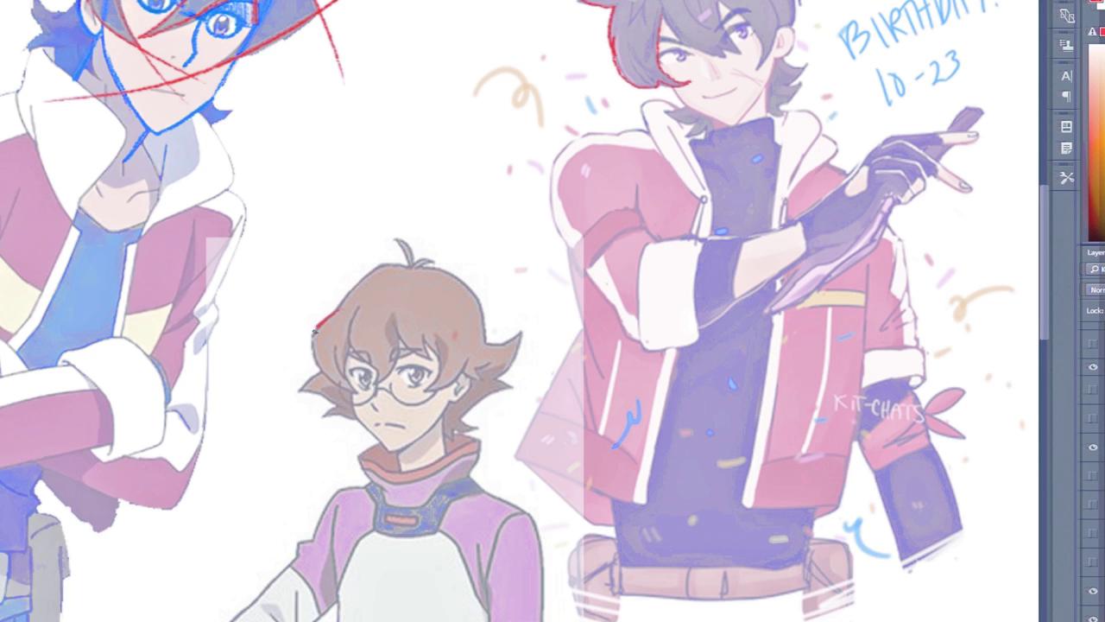
# Try tracing the bumpy upper silhouette of the bespectacled character's hair with red strokes and a small oval.
pyautogui.moveTo(316, 331); pyautogui.dragTo(313, 343)
pyautogui.hotkey('ctrl', 'z')
pyautogui.moveTo(344, 308); pyautogui.dragTo(316, 366)
pyautogui.moveTo(409, 268); pyautogui.dragTo(305, 348)
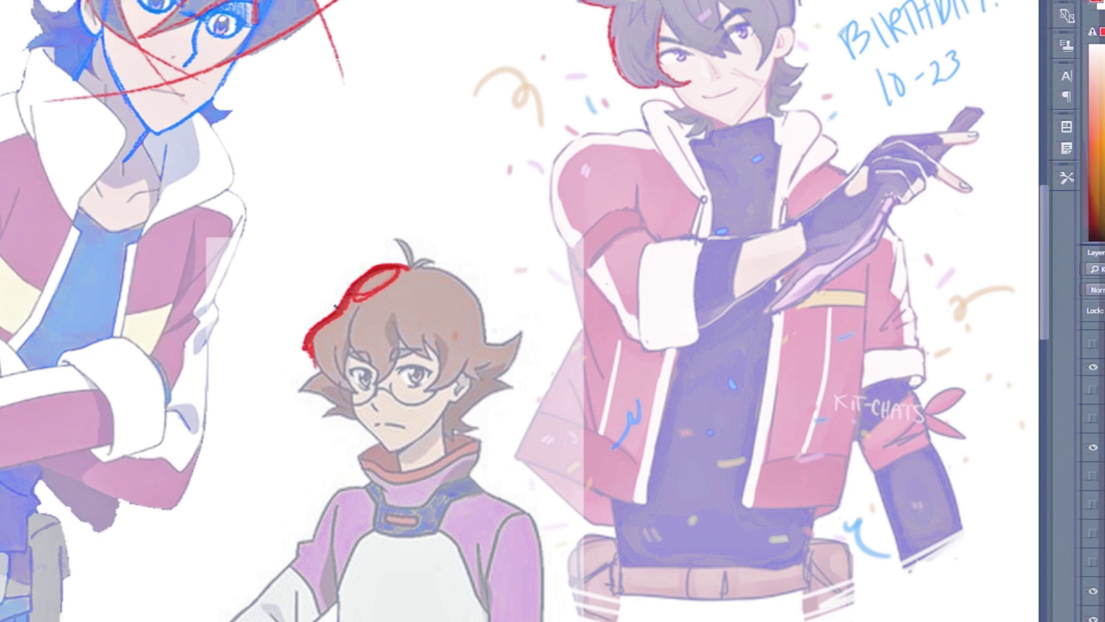
pyautogui.hotkey('ctrl', 'z')
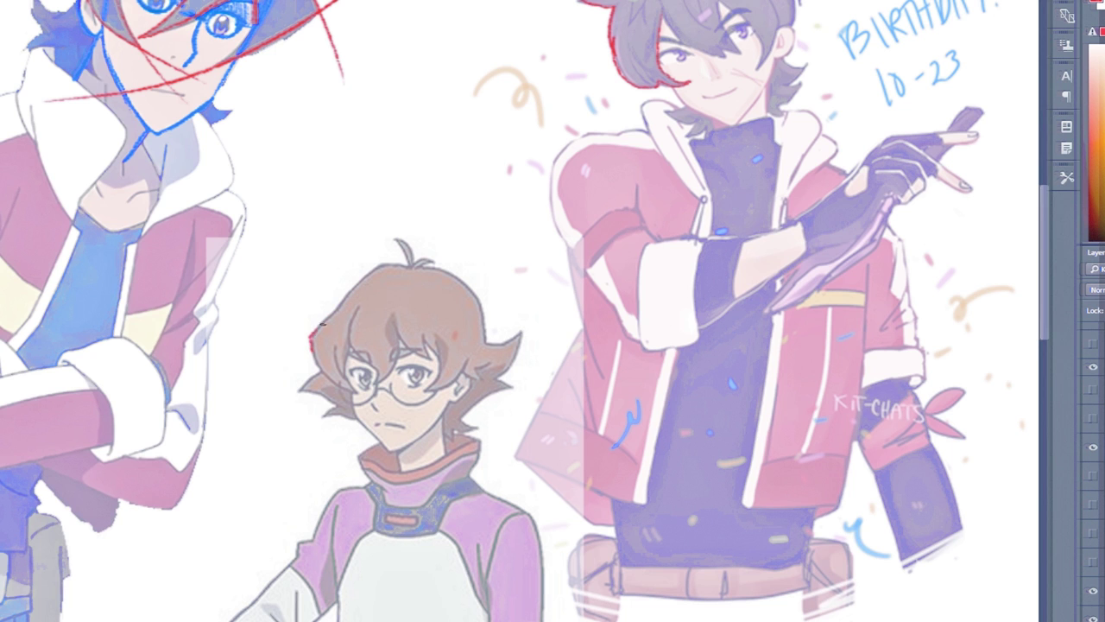
pyautogui.moveTo(312, 336); pyautogui.dragTo(408, 268)
pyautogui.hotkey('ctrl', 'z')
# Sketch a red line from the hair's side corner past the crown and a curve from that corner down to the glasses.
pyautogui.moveTo(313, 335); pyautogui.dragTo(455, 256)
pyautogui.moveTo(312, 335); pyautogui.dragTo(380, 405)
pyautogui.moveTo(337, 349); pyautogui.dragTo(401, 402)
pyautogui.hotkey('ctrl', 'z')
# Sketch the red dividing line from the crown to the fringe and the outer hair curve down the ear side.
pyautogui.moveTo(449, 359); pyautogui.dragTo(420, 397)
pyautogui.hotkey('ctrl', 'z')
pyautogui.moveTo(436, 342); pyautogui.dragTo(419, 397)
pyautogui.moveTo(449, 361); pyautogui.dragTo(419, 399)
pyautogui.hotkey('ctrl', 'z')
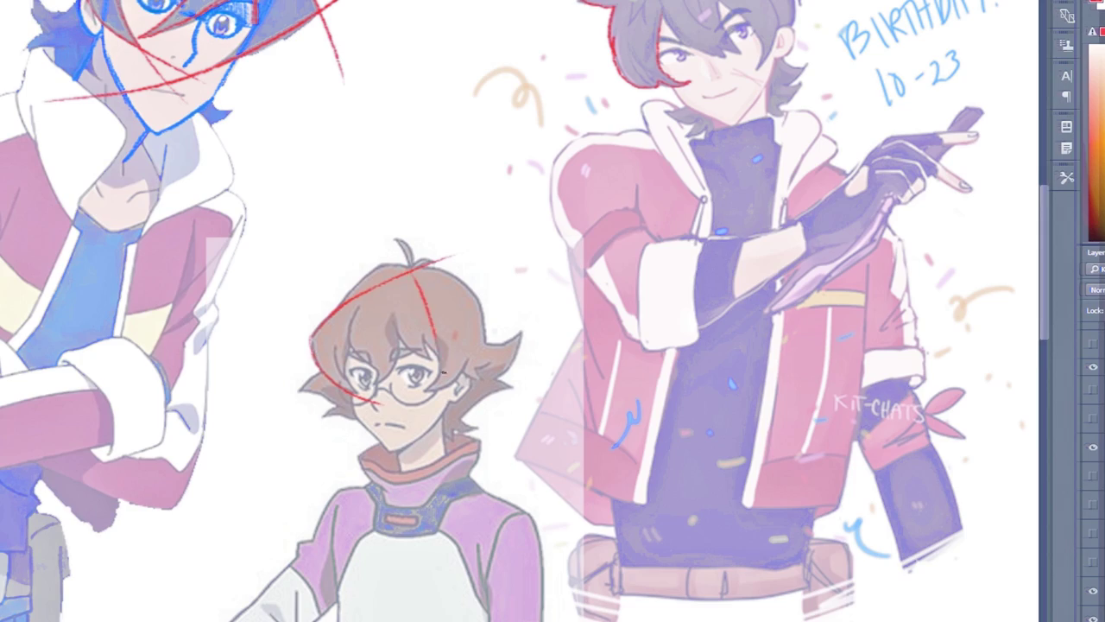
pyautogui.moveTo(481, 334); pyautogui.dragTo(459, 378)
pyautogui.moveTo(482, 316); pyautogui.dragTo(465, 282)
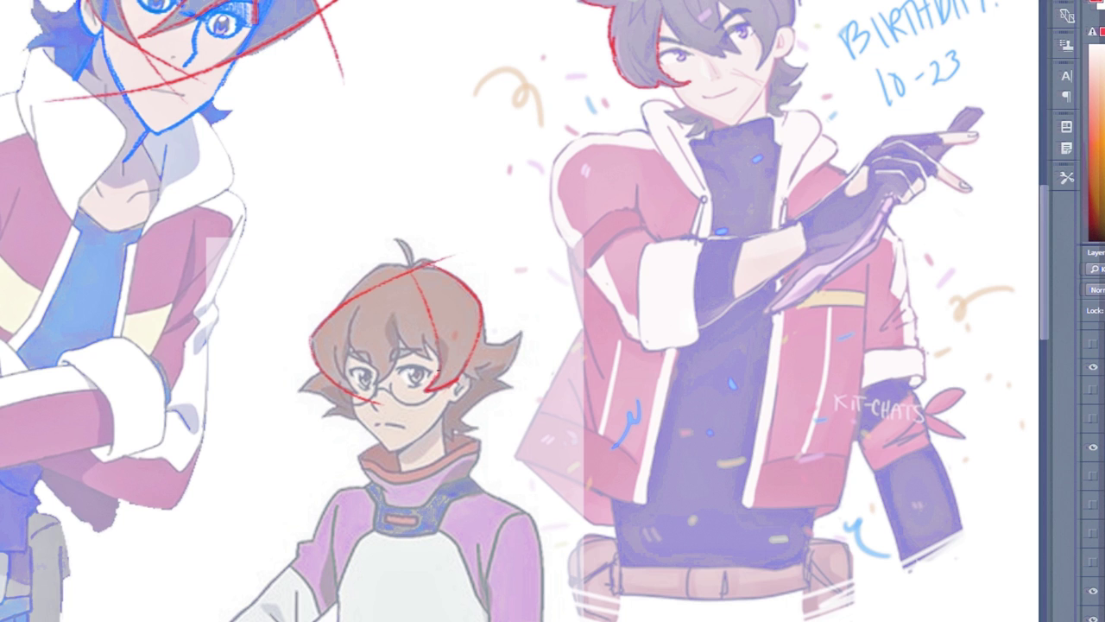
pyautogui.moveTo(367, 300); pyautogui.dragTo(433, 402)
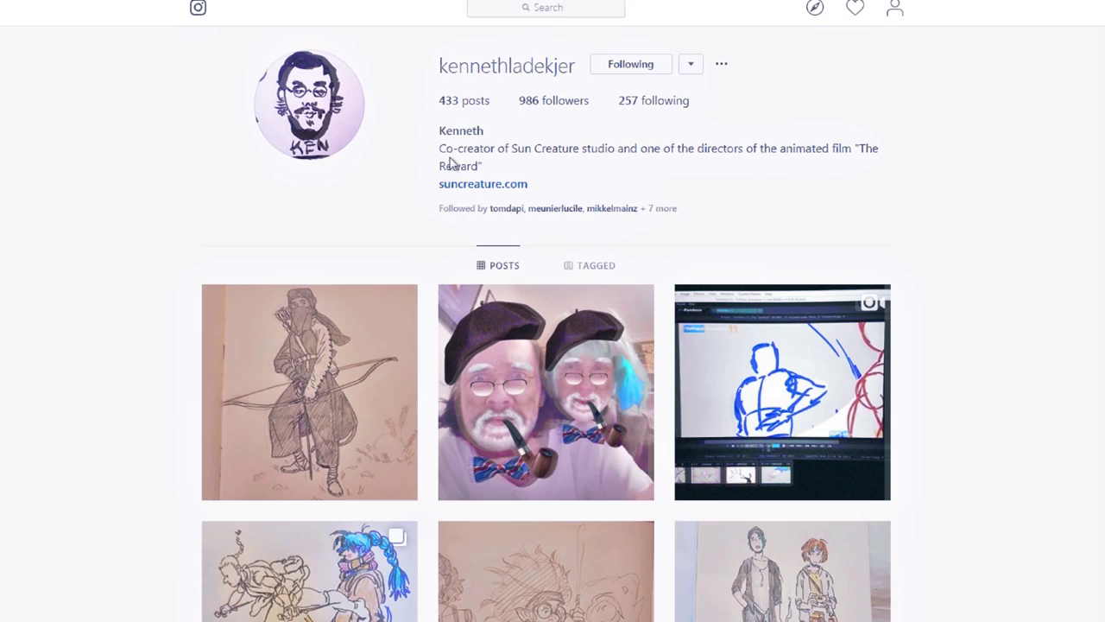
# Look through the bio and sketch posts on the Instagram profile of one of the directors of "The Reward".
pyautogui.scroll(1, 218, 575)
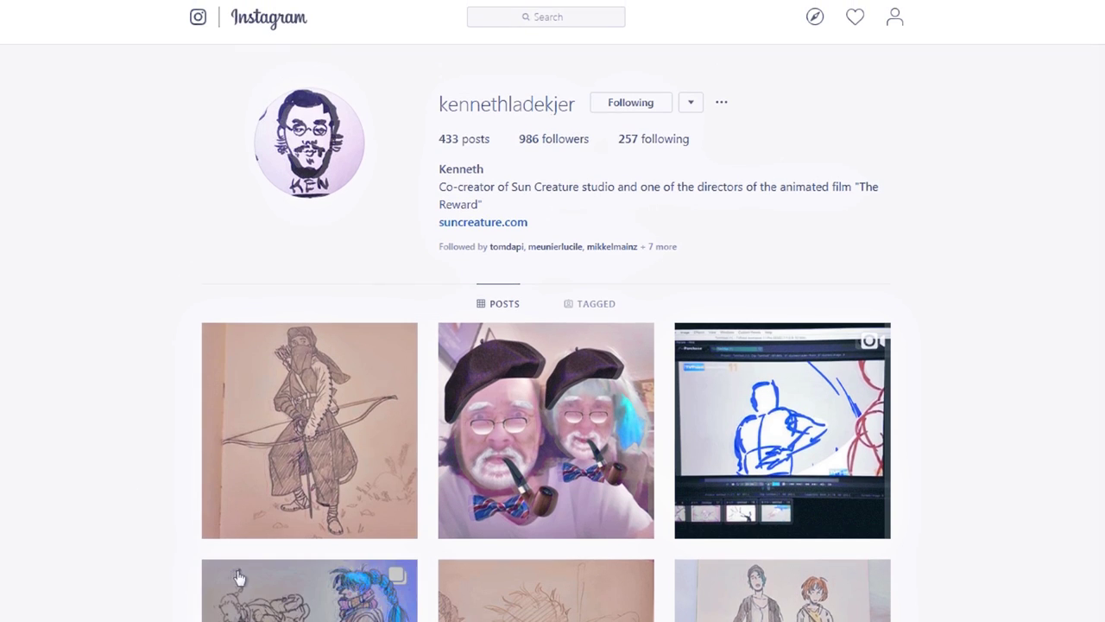
pyautogui.scroll(-10, 916, 346)
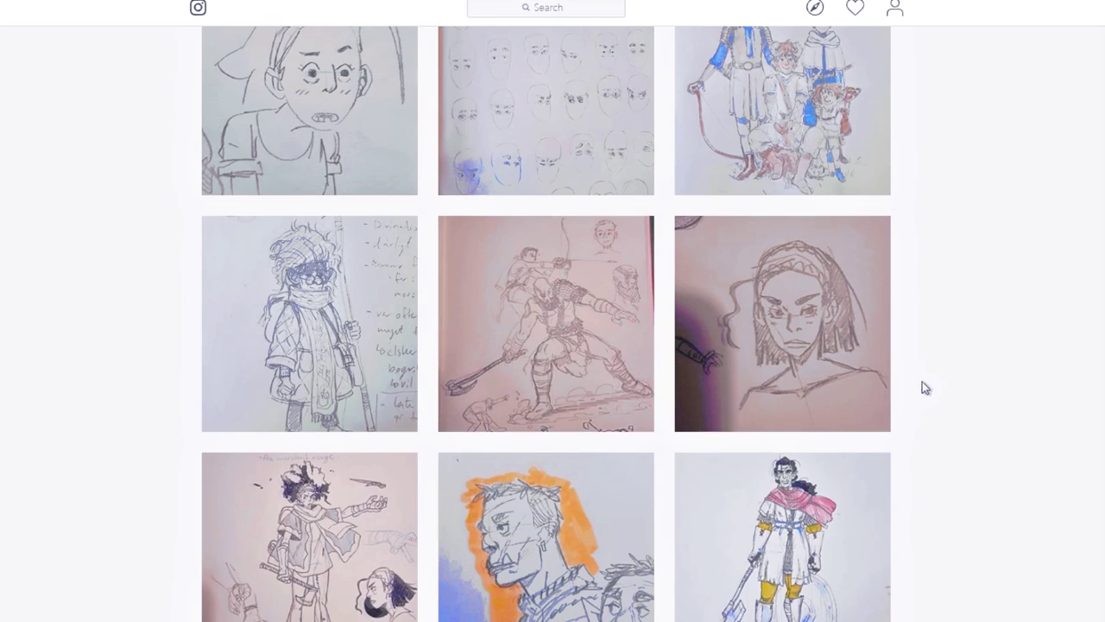
pyautogui.scroll(-12, 922, 387)
pyautogui.scroll(-12, 922, 311)
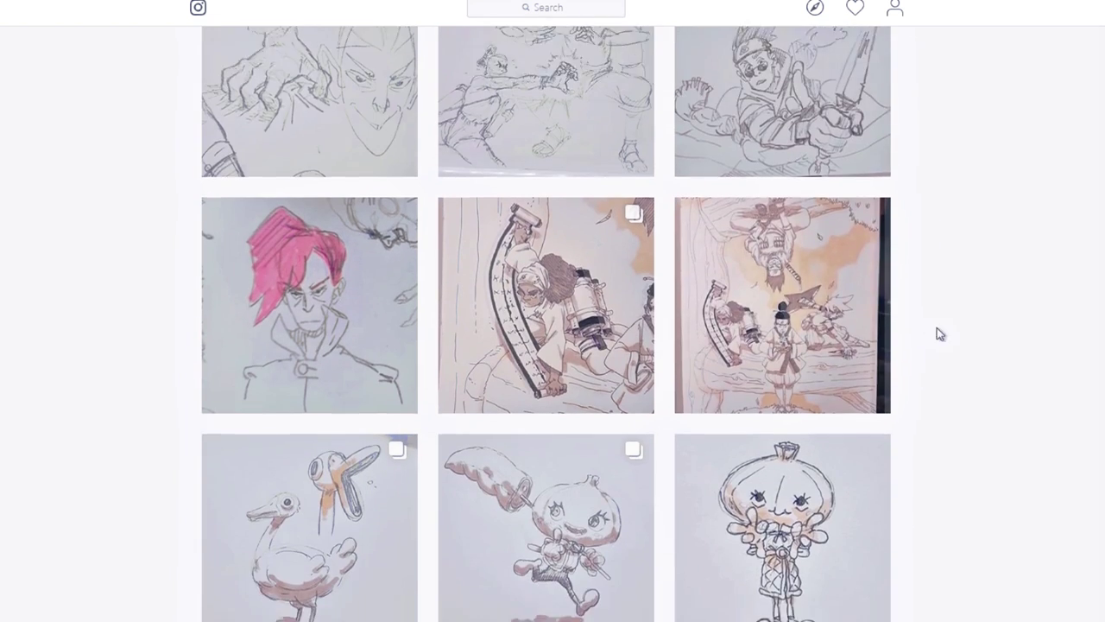
pyautogui.scroll(-5, 933, 329)
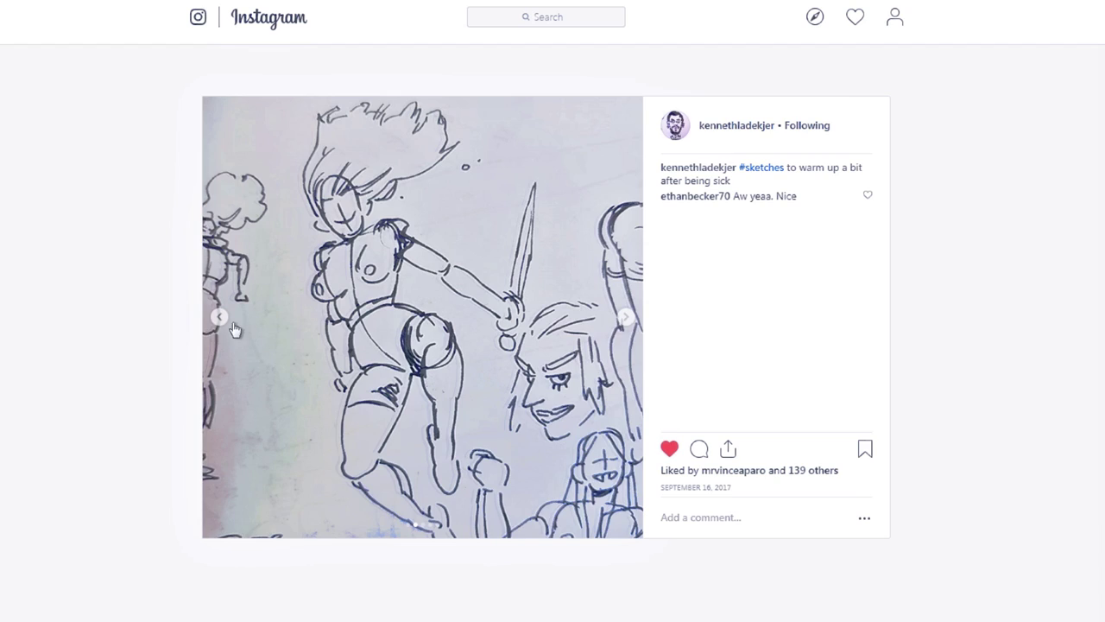
# Look through the other images in the post of warm-up figure sketches.
pyautogui.click(219, 317)
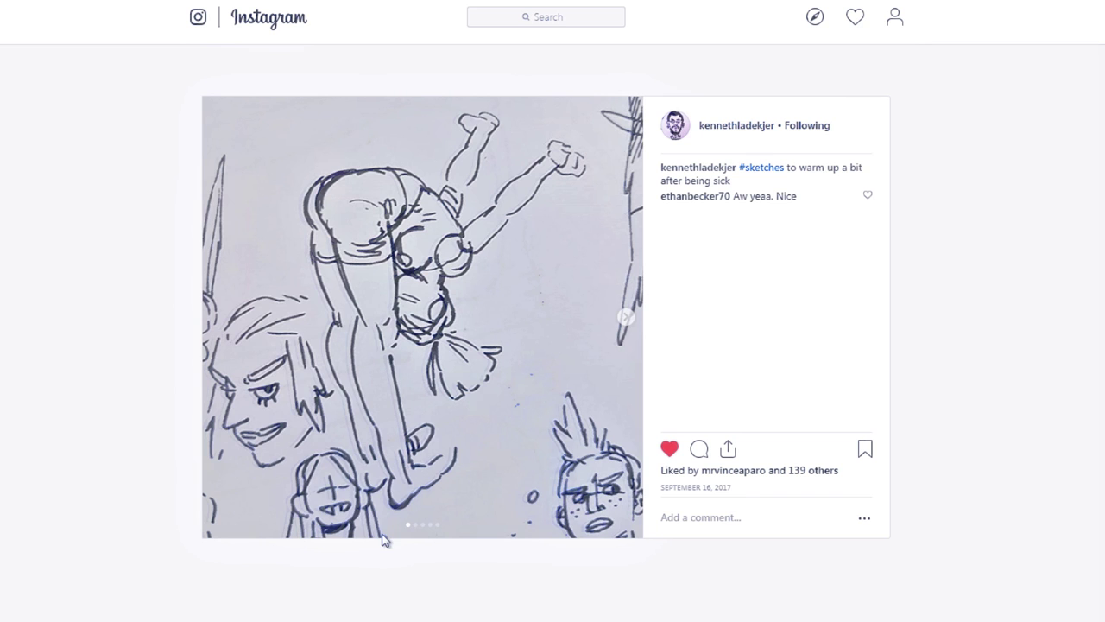
pyautogui.click(626, 317)
pyautogui.click(627, 317)
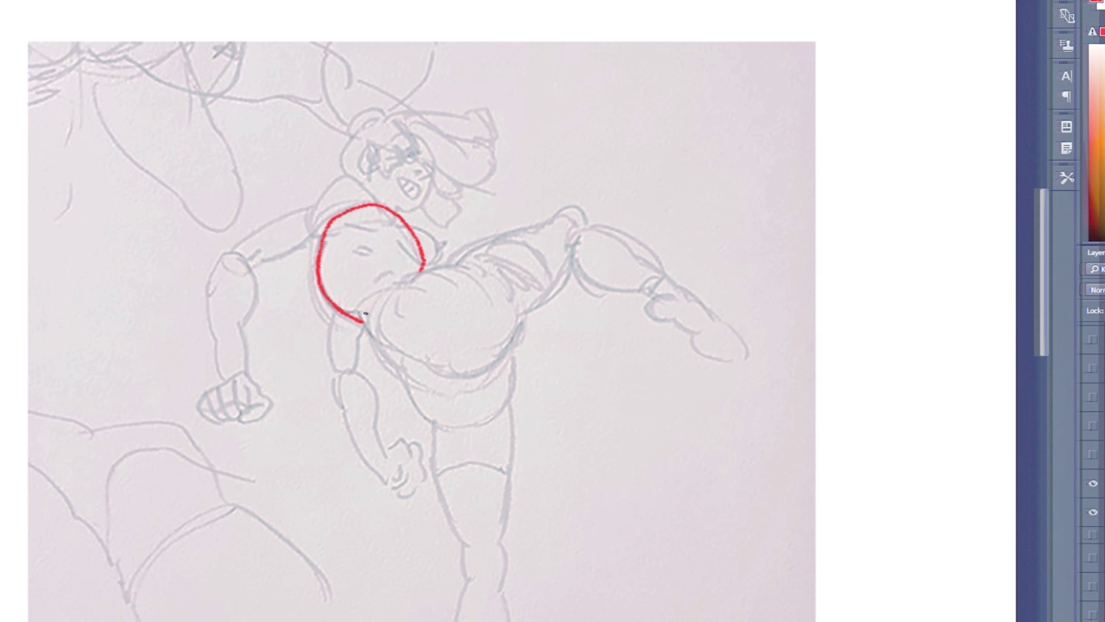
# Complete the red ribcage form with a shaded side plane on the kicking figure and outline the pelvis in blue.
pyautogui.moveTo(394, 226); pyautogui.dragTo(417, 260)
pyautogui.moveTo(378, 348); pyautogui.dragTo(430, 417)
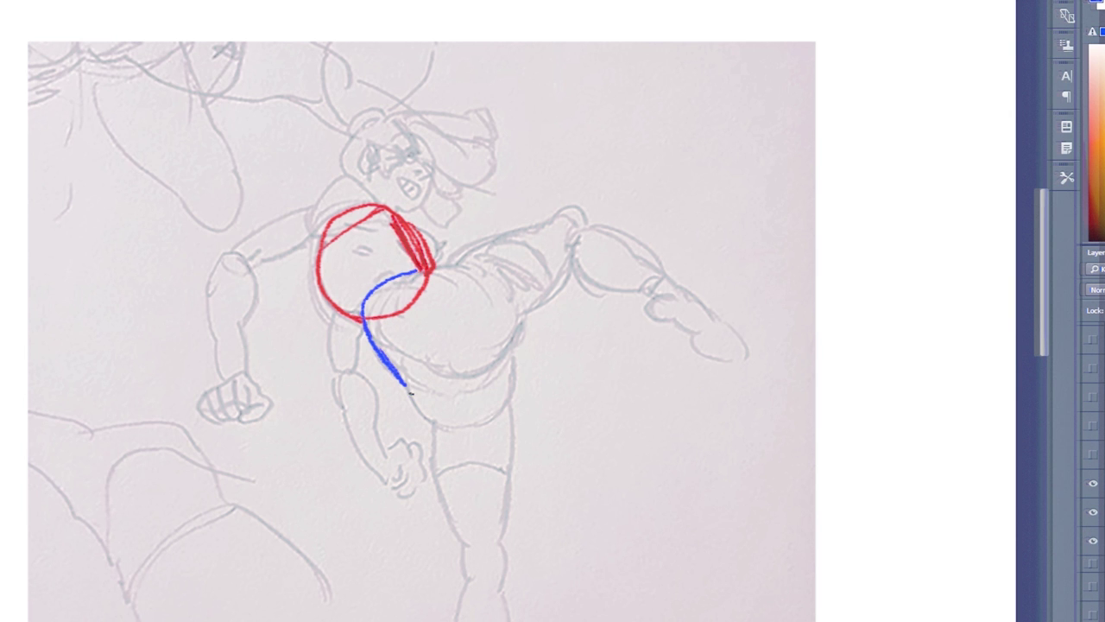
pyautogui.moveTo(416, 271)
pyautogui.mouseDown()
pyautogui.moveTo(459, 267)
pyautogui.moveTo(503, 305)
pyautogui.mouseUp()
pyautogui.moveTo(509, 302)
pyautogui.mouseDown()
pyautogui.moveTo(516, 380)
pyautogui.moveTo(431, 421)
pyautogui.mouseUp()
pyautogui.moveTo(452, 425); pyautogui.dragTo(491, 420)
pyautogui.moveTo(456, 267); pyautogui.dragTo(430, 417)
pyautogui.hotkey('ctrl', 'z')
# Sketch blue contour lines marking the planes of the figure's pelvis form and add long strokes beside the figure.
pyautogui.moveTo(404, 276)
pyautogui.mouseDown()
pyautogui.moveTo(373, 336)
pyautogui.moveTo(513, 345)
pyautogui.moveTo(403, 385)
pyautogui.mouseUp()
pyautogui.moveTo(513, 349); pyautogui.dragTo(433, 421)
pyautogui.moveTo(484, 277); pyautogui.dragTo(423, 316)
pyautogui.moveTo(423, 316); pyautogui.dragTo(432, 419)
pyautogui.moveTo(340, 189); pyautogui.dragTo(322, 233)
pyautogui.hotkey('ctrl', 'z')
pyautogui.moveTo(577, 462)
pyautogui.mouseDown()
pyautogui.moveTo(620, 507)
pyautogui.moveTo(705, 401)
pyautogui.moveTo(725, 523)
pyautogui.moveTo(637, 436)
pyautogui.moveTo(740, 518)
pyautogui.mouseUp()
pyautogui.moveTo(630, 402); pyautogui.dragTo(640, 139)
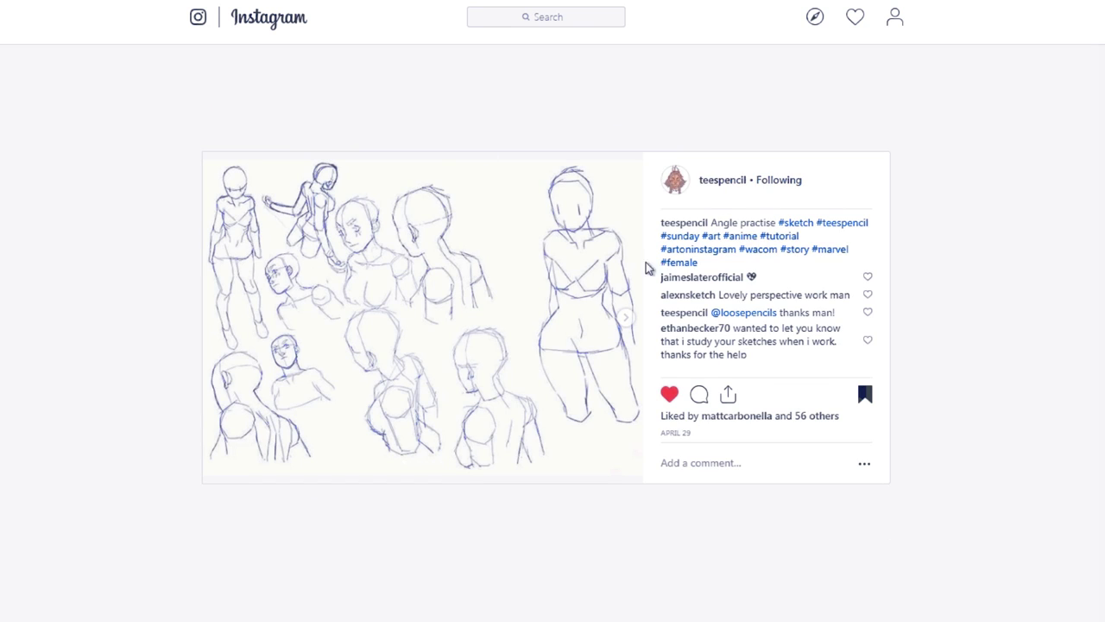
# Open the artist's profile from the angle practise sketch post on Instagram.
pyautogui.rightClick(733, 183)
pyautogui.click(754, 189)
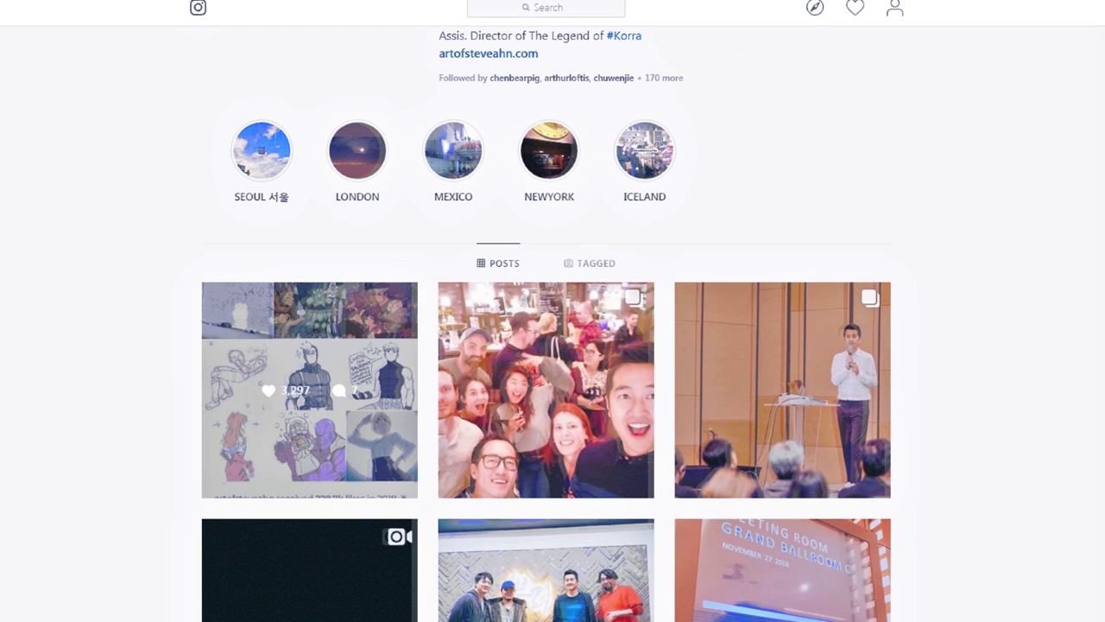
# Look over the posts and bio on the Voltron Legendary Defender director's Instagram profile.
pyautogui.scroll(-2, 962, 200)
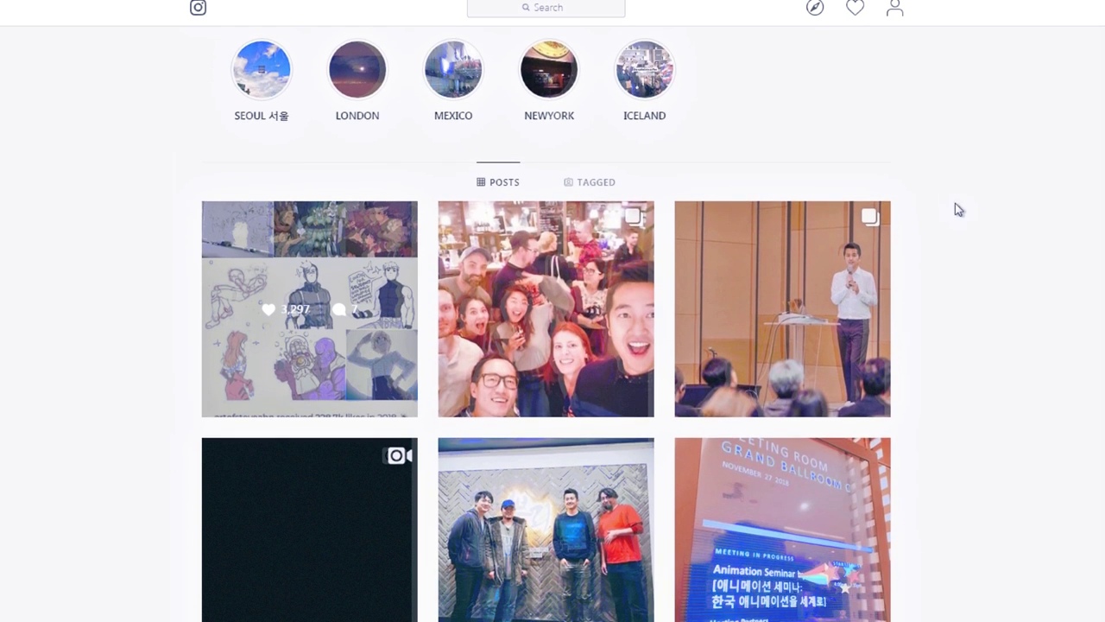
pyautogui.scroll(-2, 950, 251)
pyautogui.scroll(5, 940, 299)
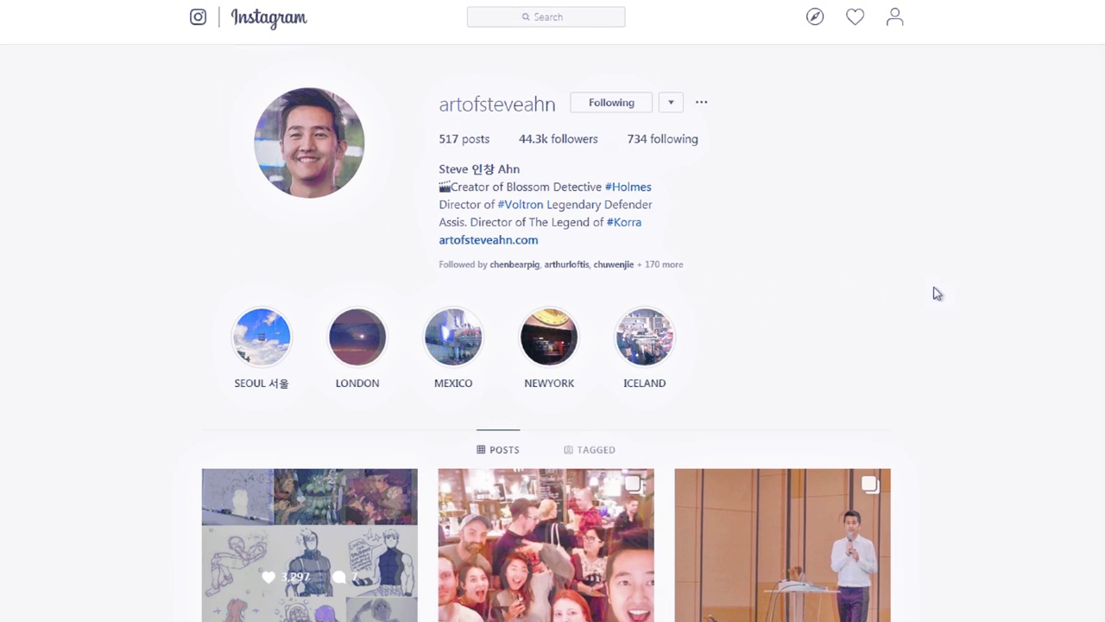